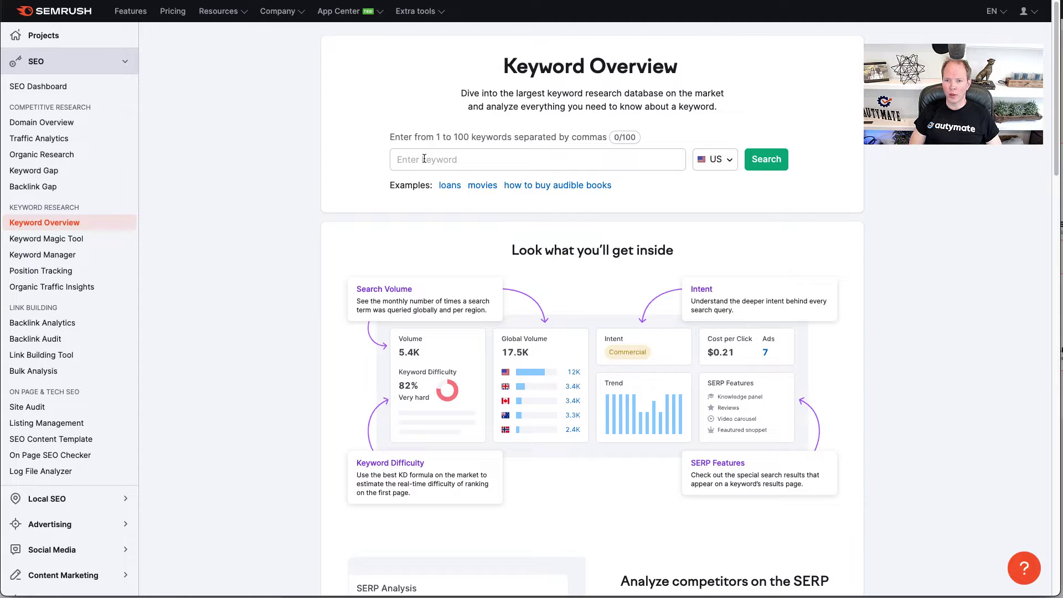
# Replace 'accounting automation' with the saved seven-keyword list and run the bulk analysis.
pyautogui.write('k')
pyautogui.press('BackSpace')
pyautogui.write('accounting automation')
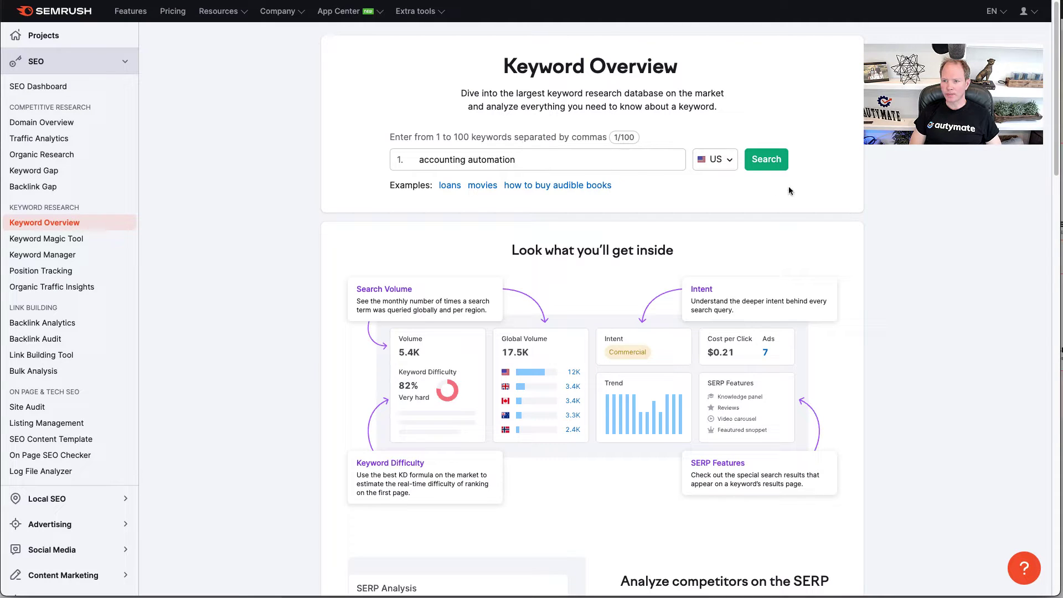
pyautogui.hotkey('ctrl', 'a')
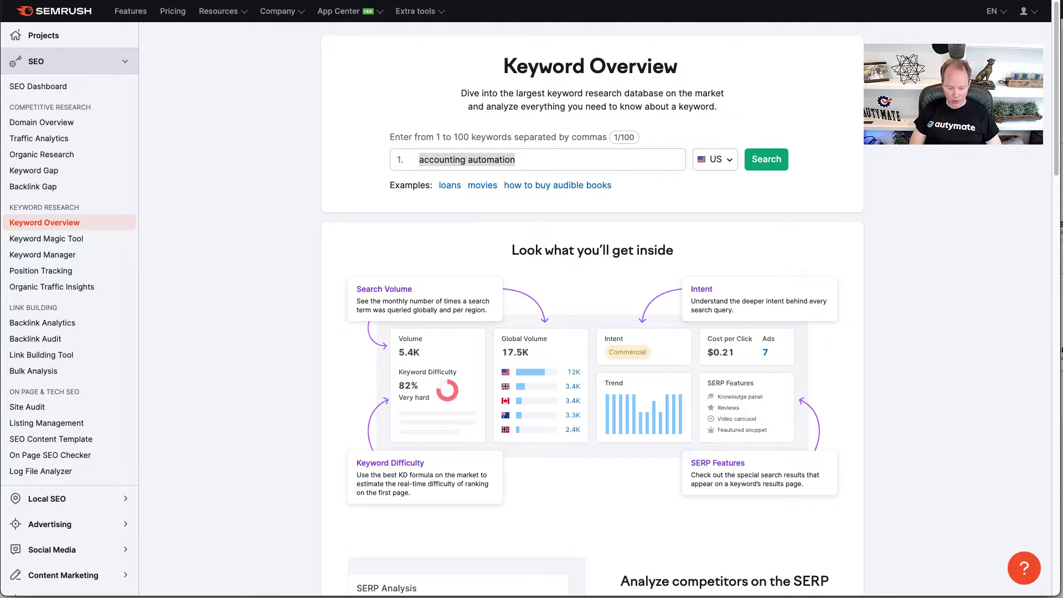
pyautogui.press('super+alt+c')
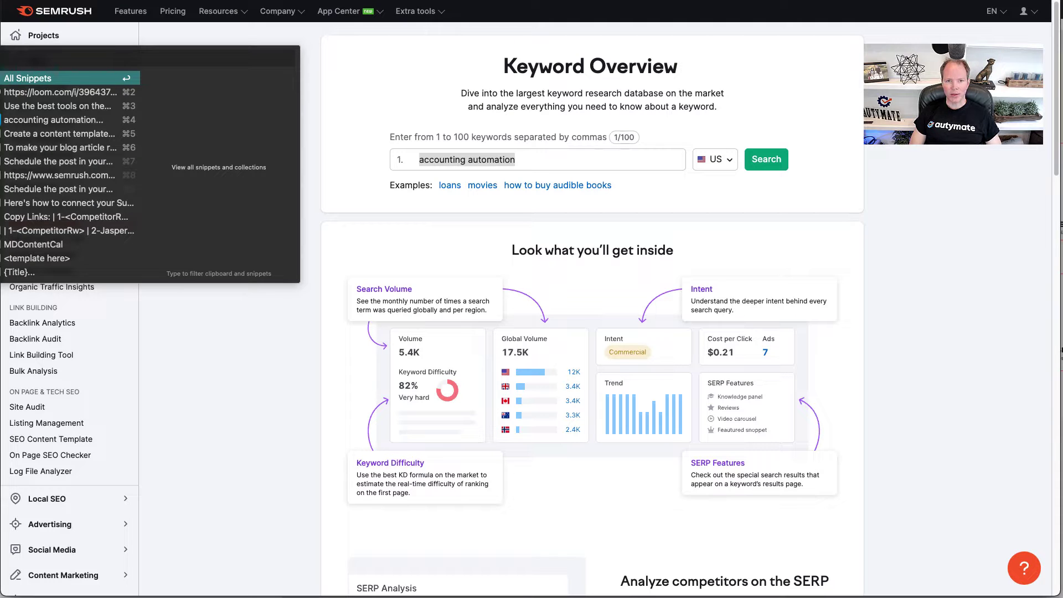
pyautogui.press('Down')
pyautogui.press('Down')
pyautogui.press('Down')
pyautogui.press('Return')
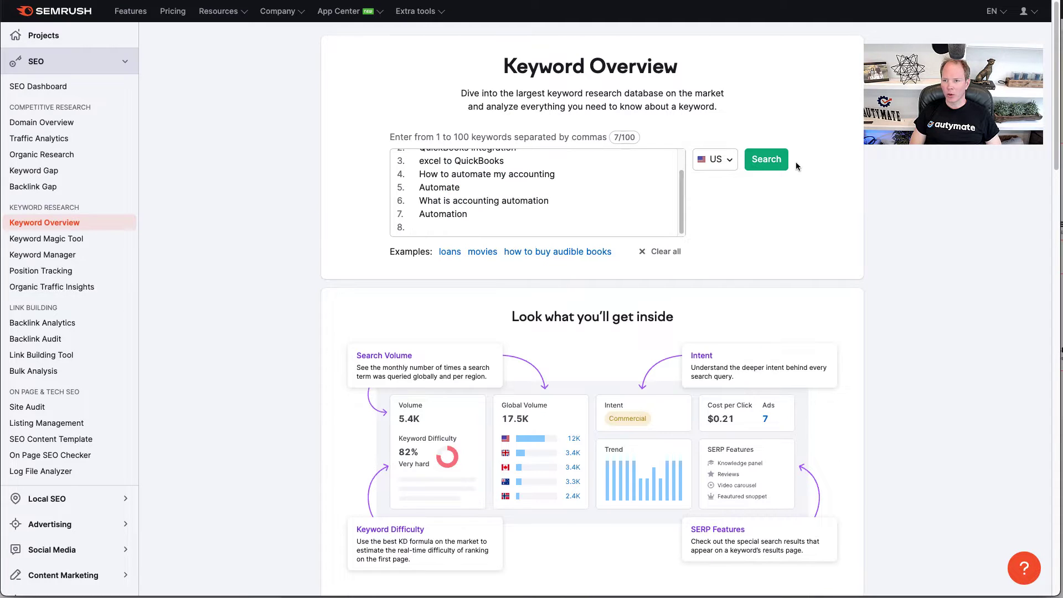
pyautogui.click(775, 159)
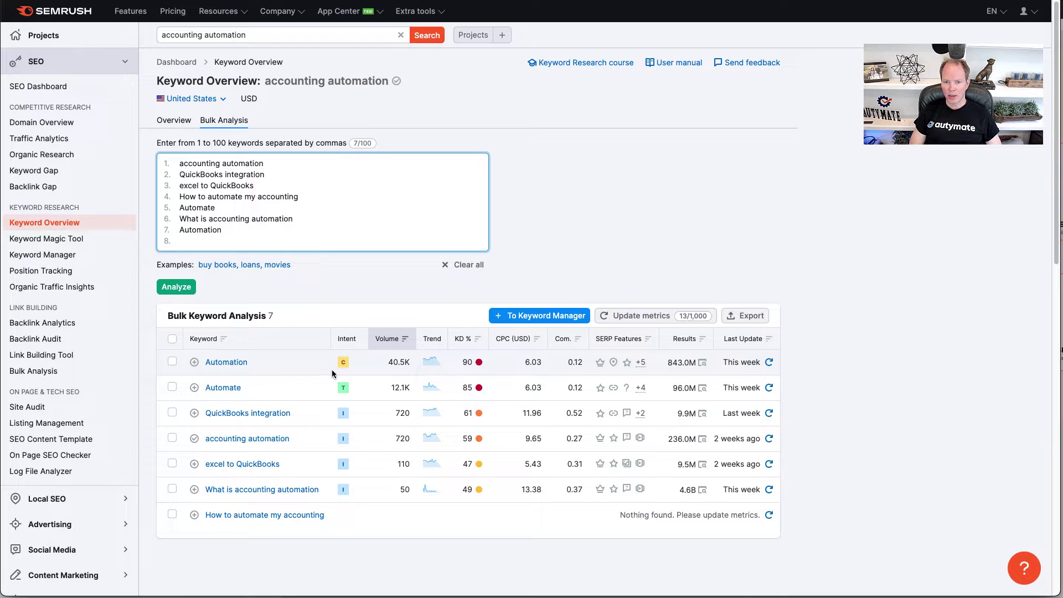
pyautogui.moveTo(467, 371)
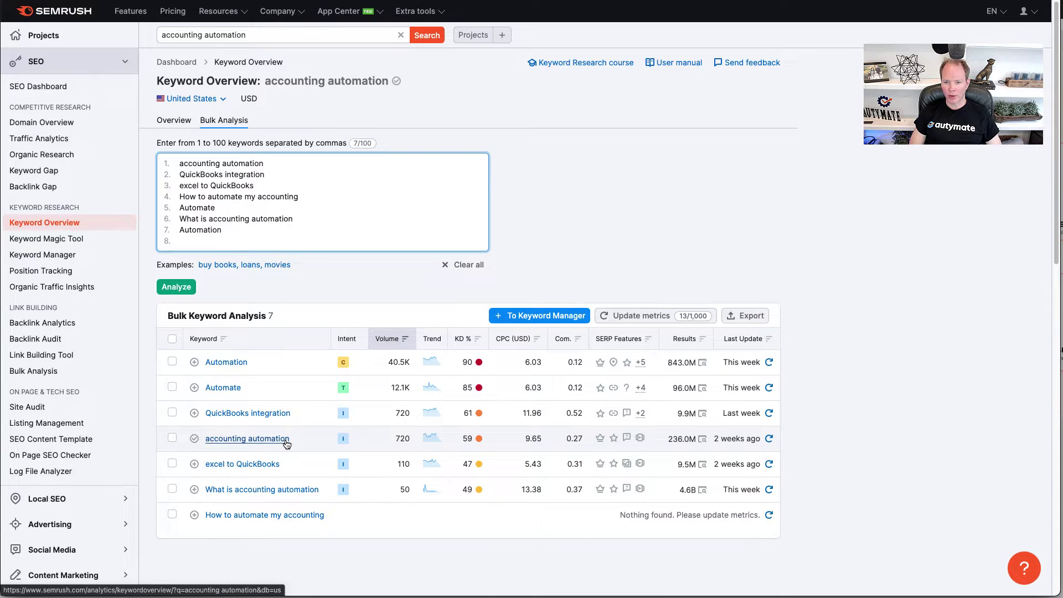
pyautogui.moveTo(464, 439)
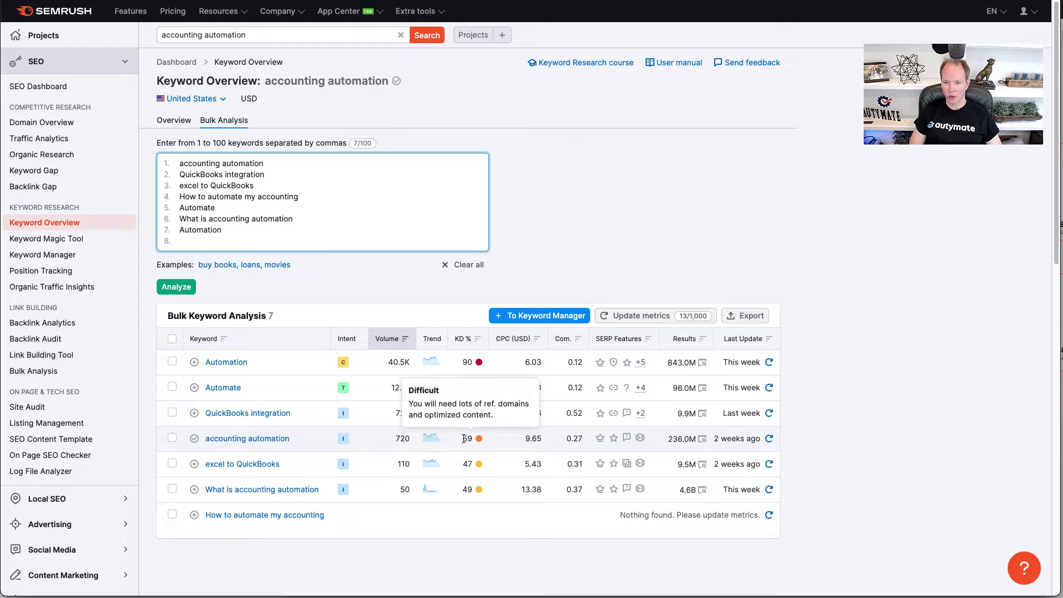
# Open the accounting automation keyword overview showing 720 volume and 59% difficulty.
pyautogui.click(257, 440)
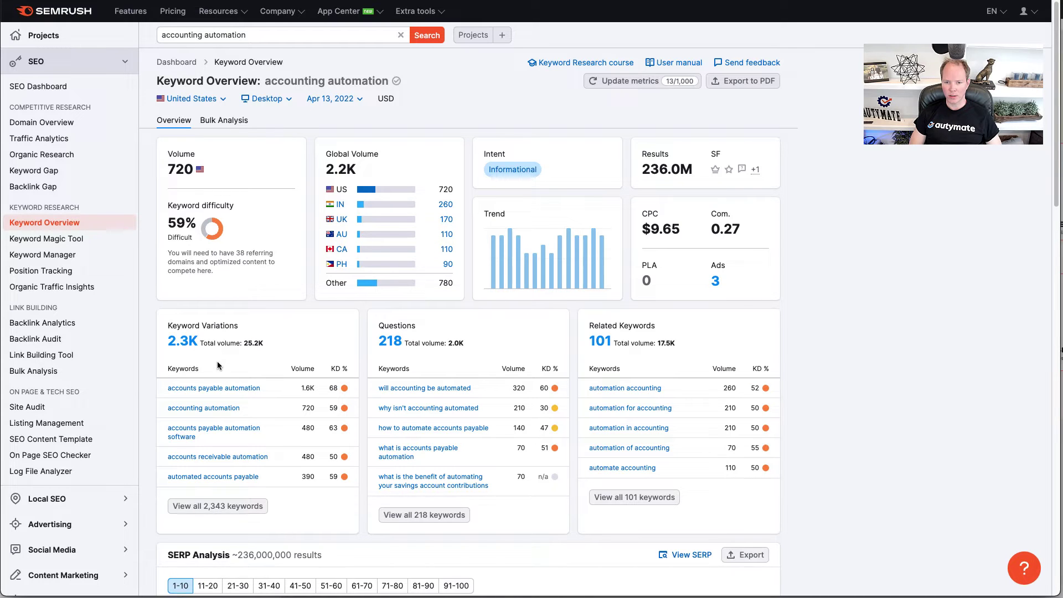
# From all 2,343 variations, save 'will accounting be automated' to a keyword list and copy it.
pyautogui.click(222, 515)
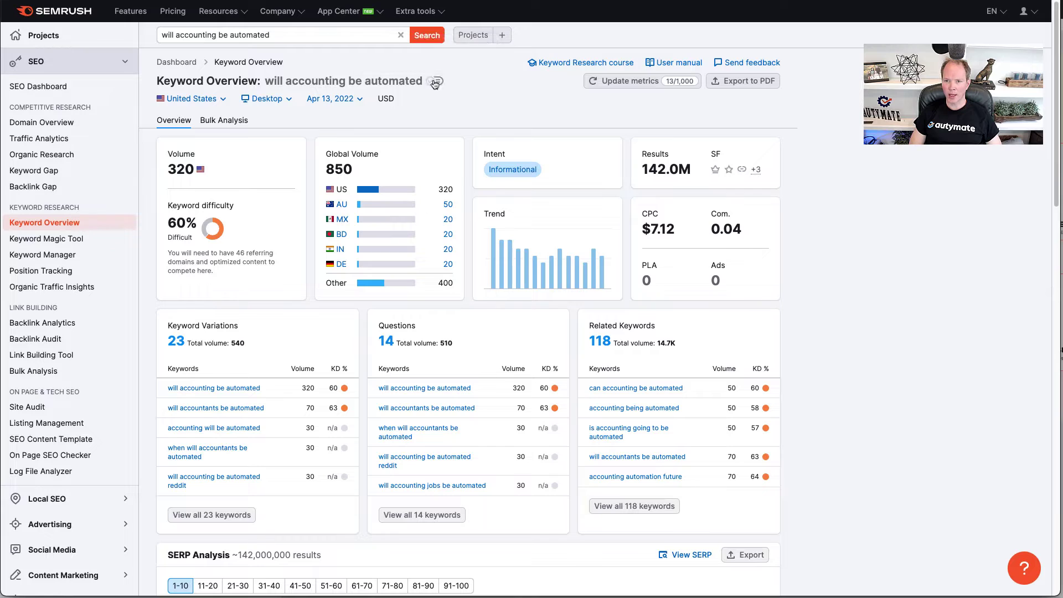
pyautogui.click(435, 83)
pyautogui.moveTo(425, 82); pyautogui.dragTo(263, 78)
pyautogui.hotkey('ctrl', 'c')
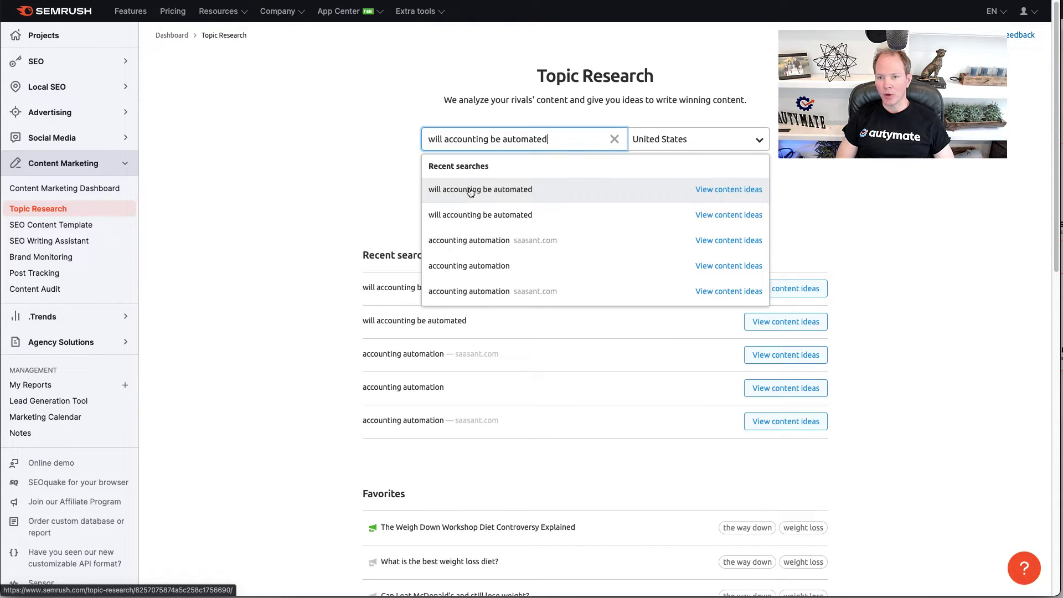
# Generate content ideas for 'will accounting be automated', narrowed to saasant.com, and browse the cards.
pyautogui.click(389, 210)
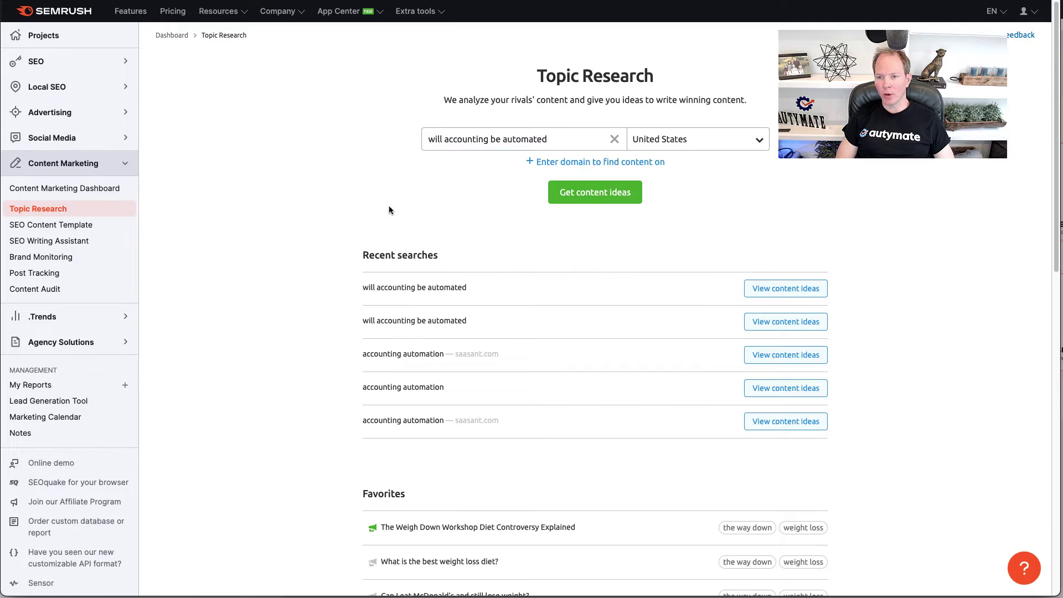
pyautogui.click(575, 202)
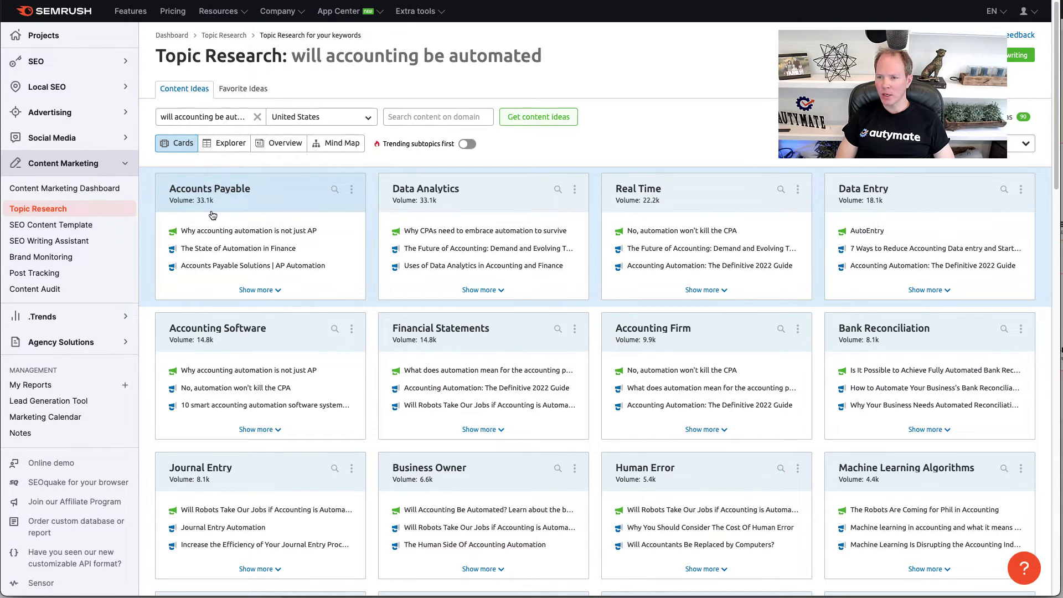
pyautogui.click(410, 111)
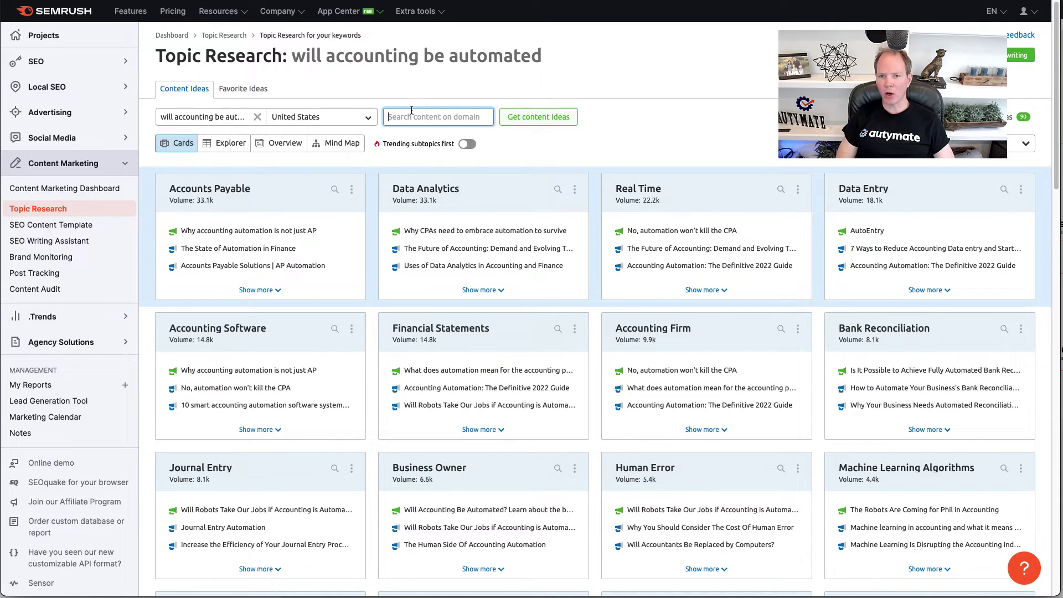
pyautogui.write('saasant.com')
pyautogui.press('Return')
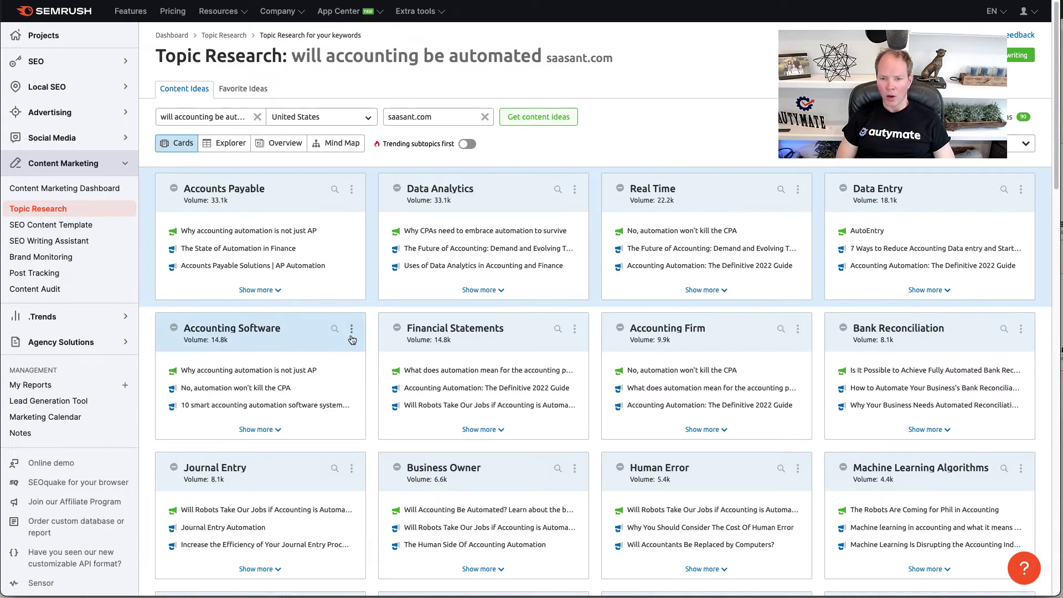
pyautogui.scroll(-1, 436, 332)
pyautogui.scroll(-3, 436, 332)
pyautogui.scroll(-2, 436, 325)
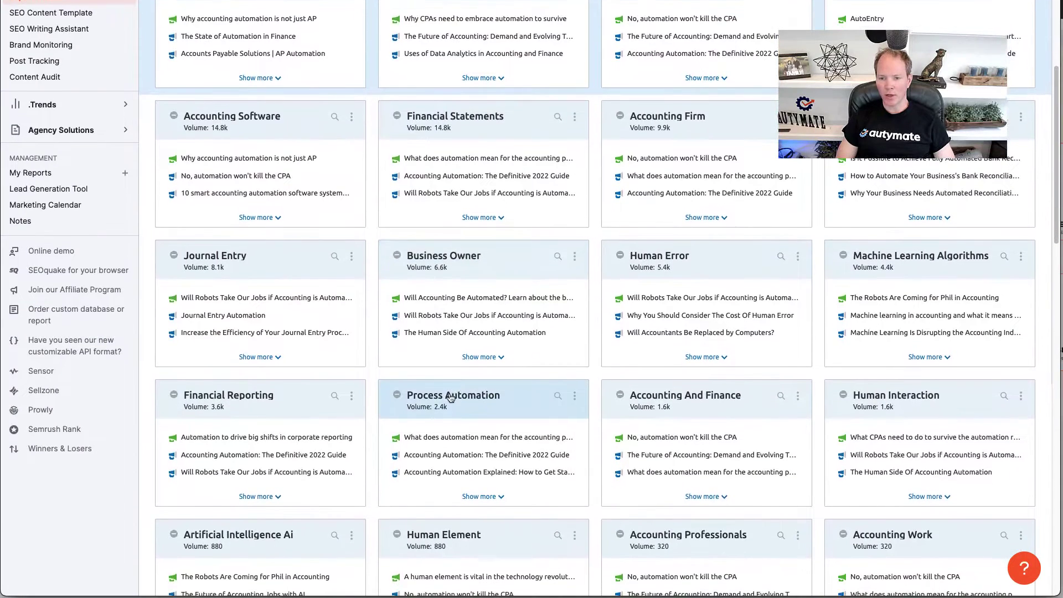
# Favorite the first Process Automation headline plus questions like 'Could accounting be automated?'.
pyautogui.click(492, 408)
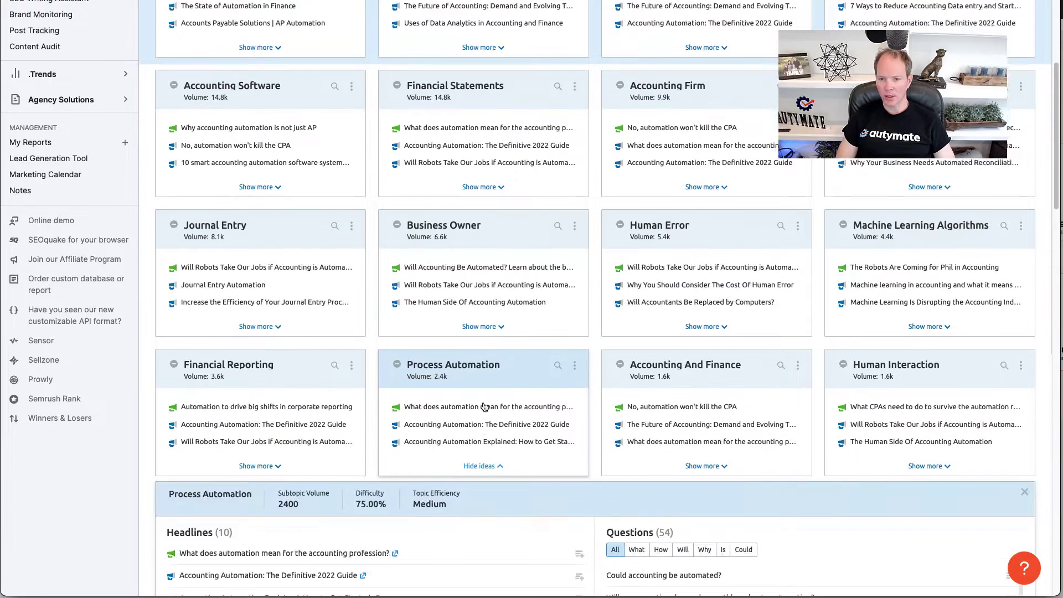
pyautogui.scroll(-5, 459, 376)
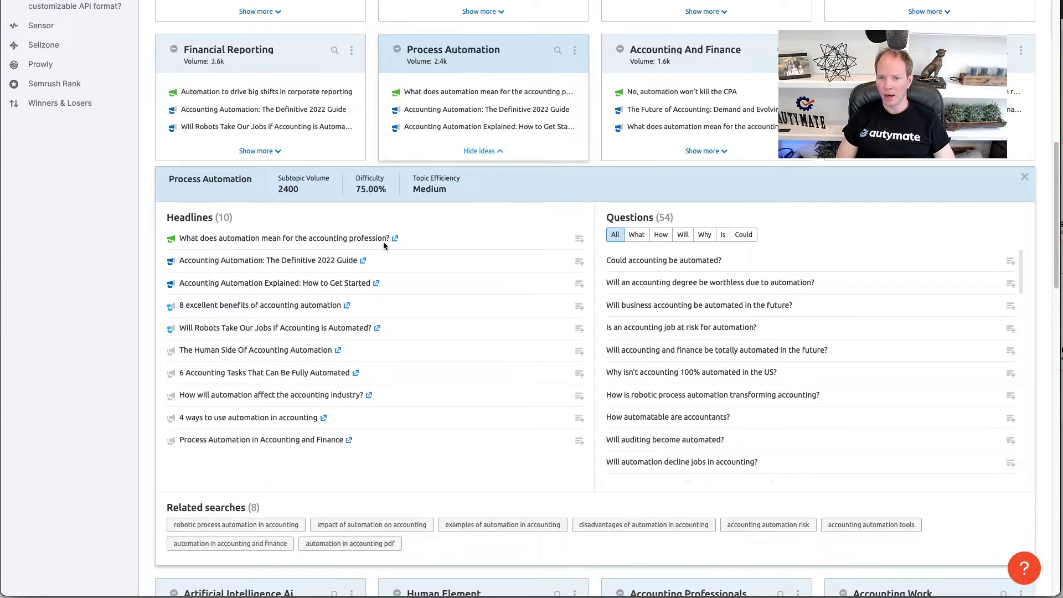
pyautogui.click(580, 242)
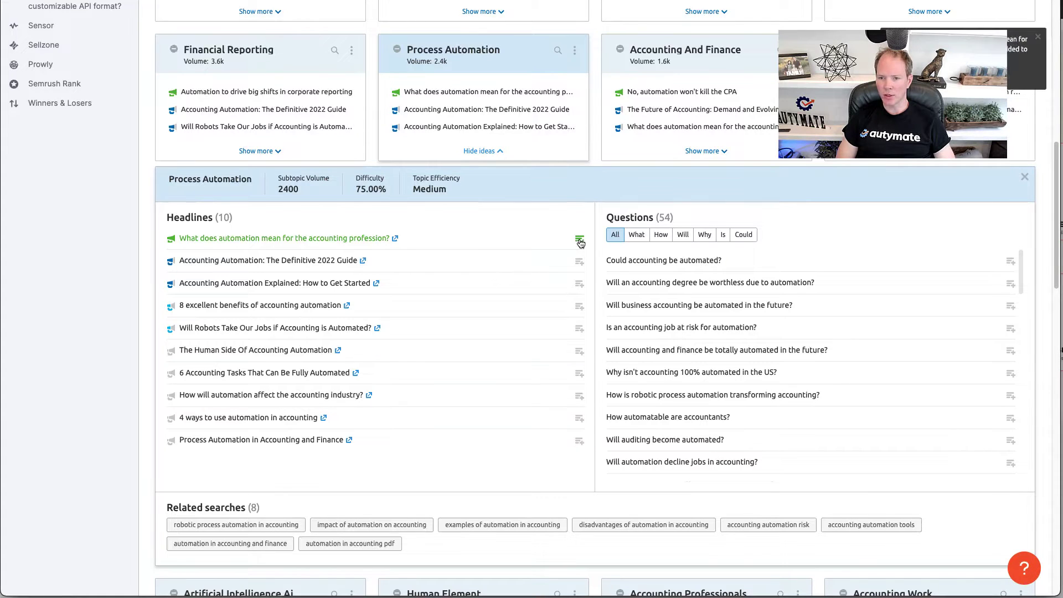
pyautogui.click(1010, 260)
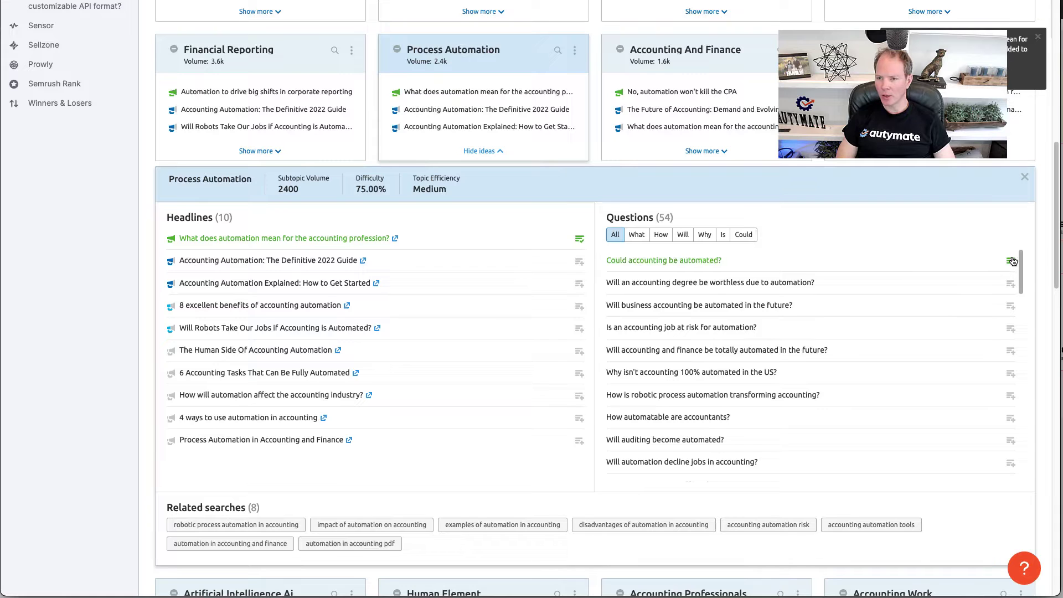
pyautogui.click(1010, 285)
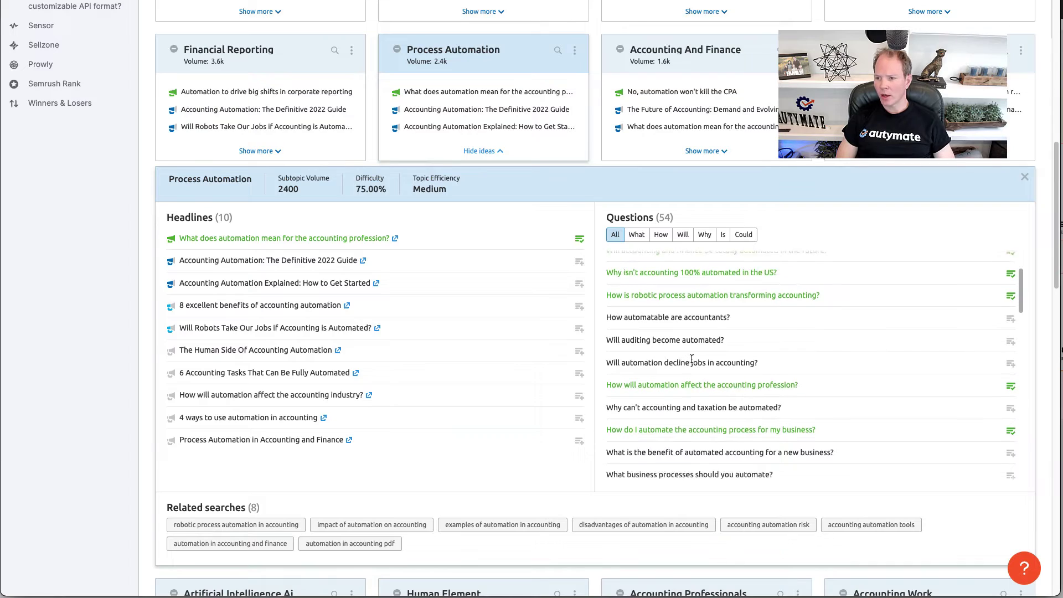
pyautogui.scroll(3, 692, 359)
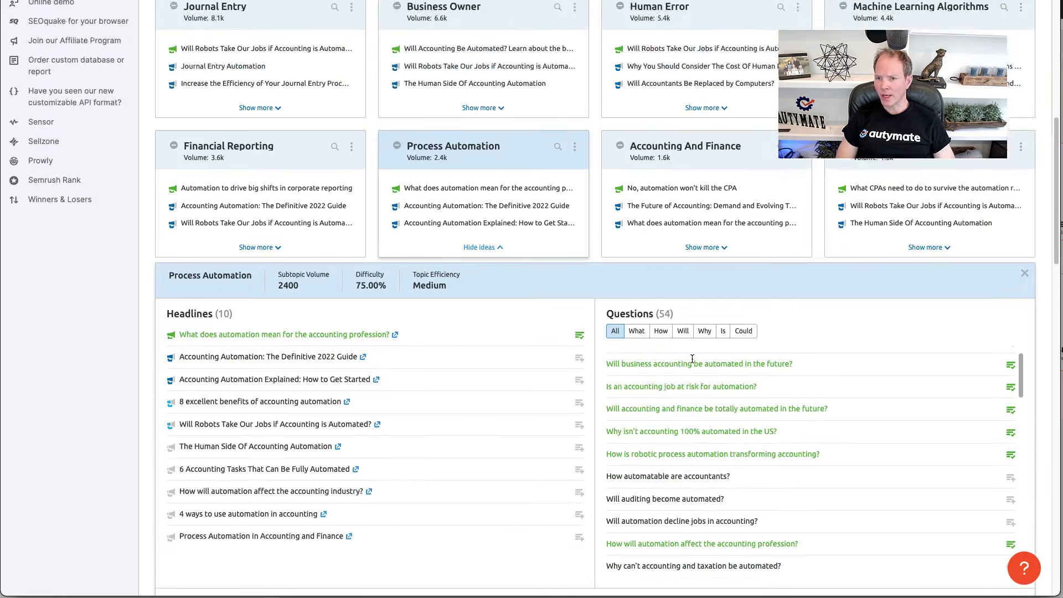
pyautogui.scroll(3, 692, 359)
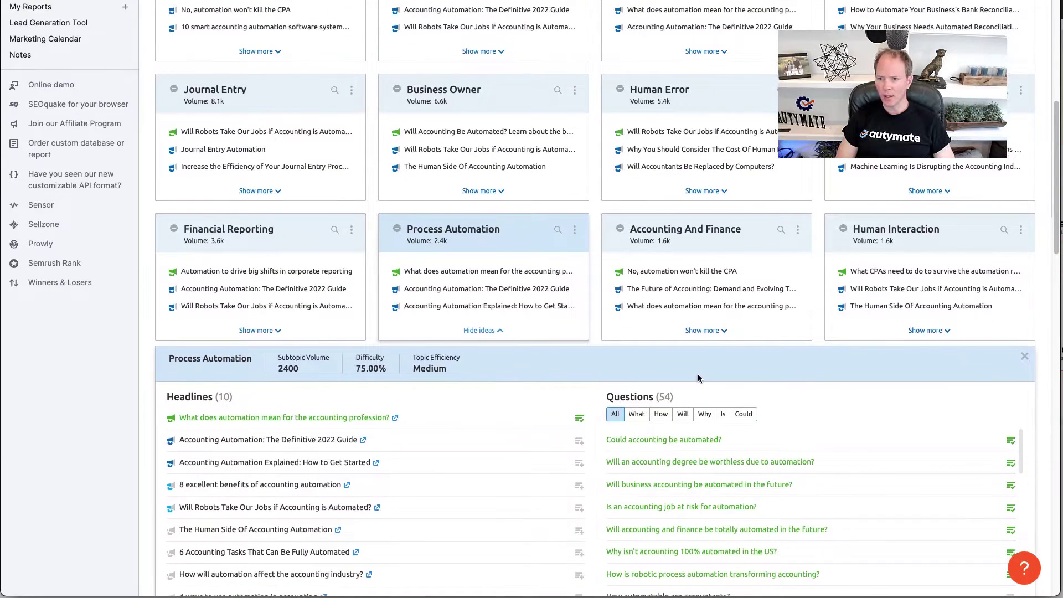
pyautogui.scroll(-3, 697, 373)
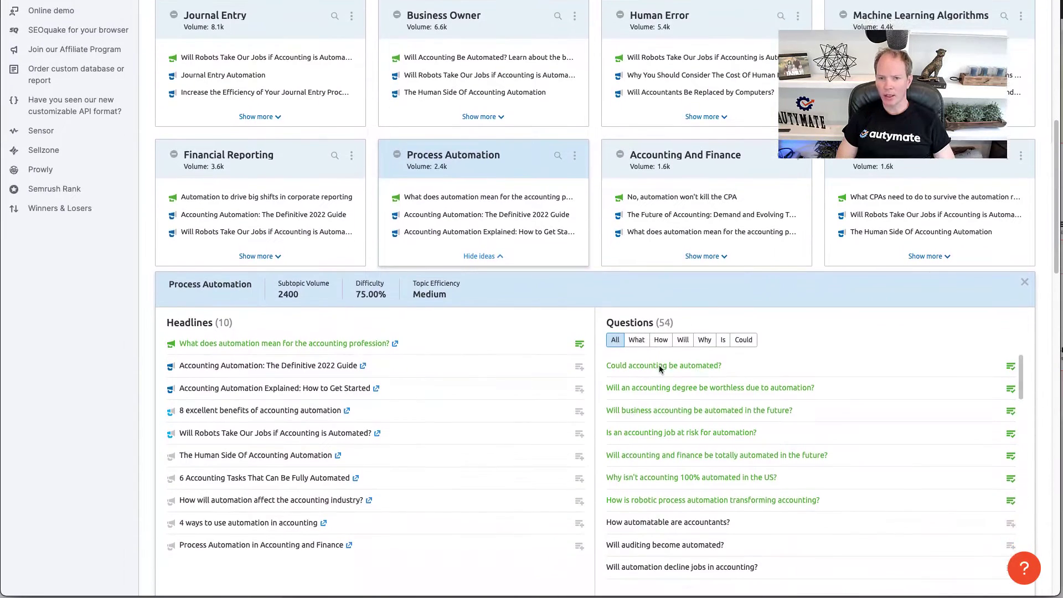
pyautogui.scroll(15, 639, 359)
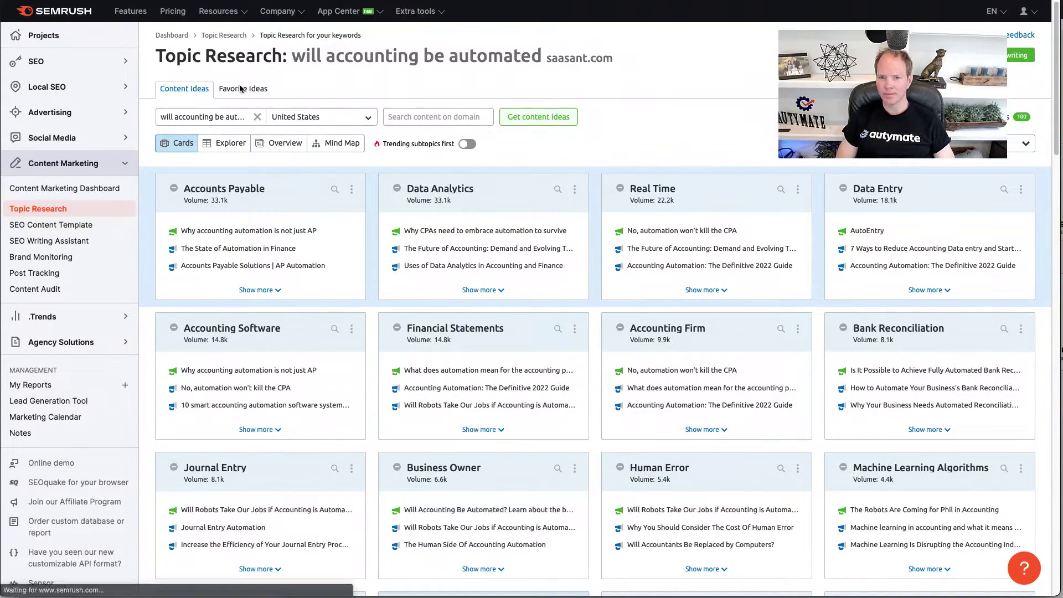
# Select the six accounting automation tools questions under Favorite Ideas.
pyautogui.click(240, 89)
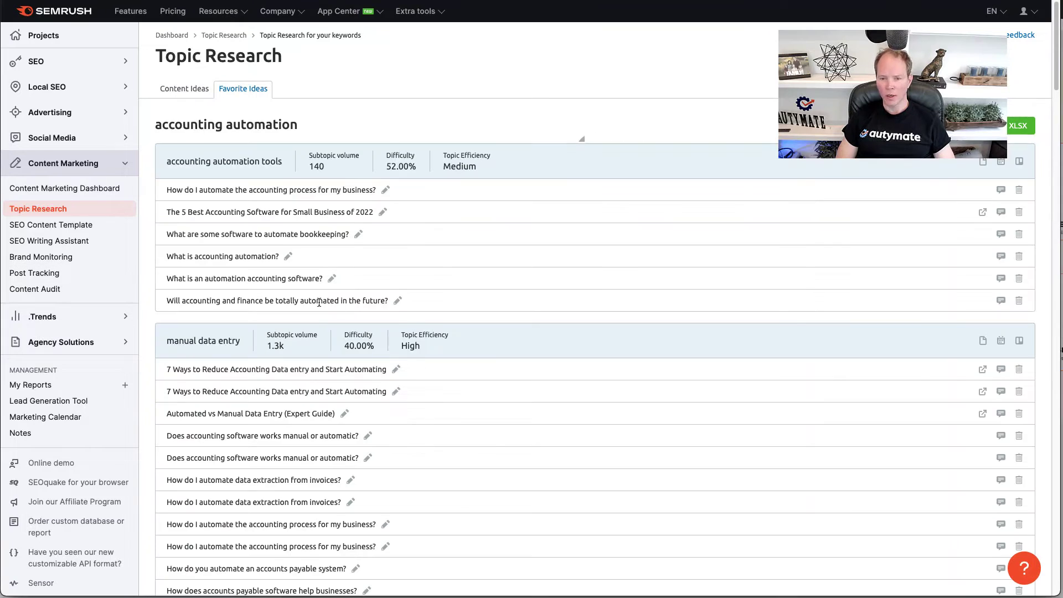
pyautogui.moveTo(417, 306); pyautogui.dragTo(165, 189)
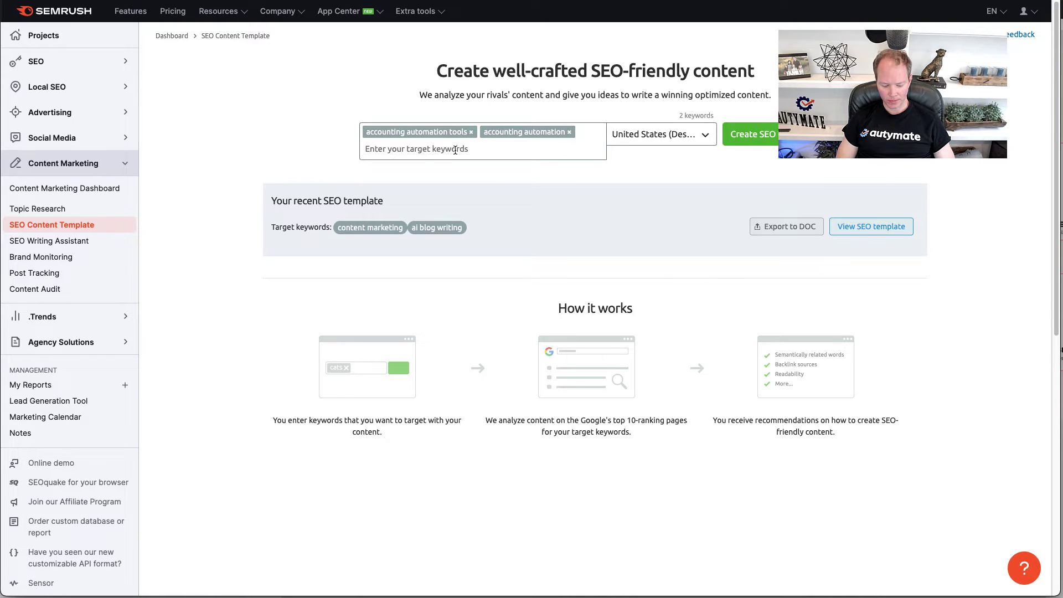
# Add 'will accounting be automated' as a third keyword and create the SEO template.
pyautogui.hotkey('ctrl', 'v')
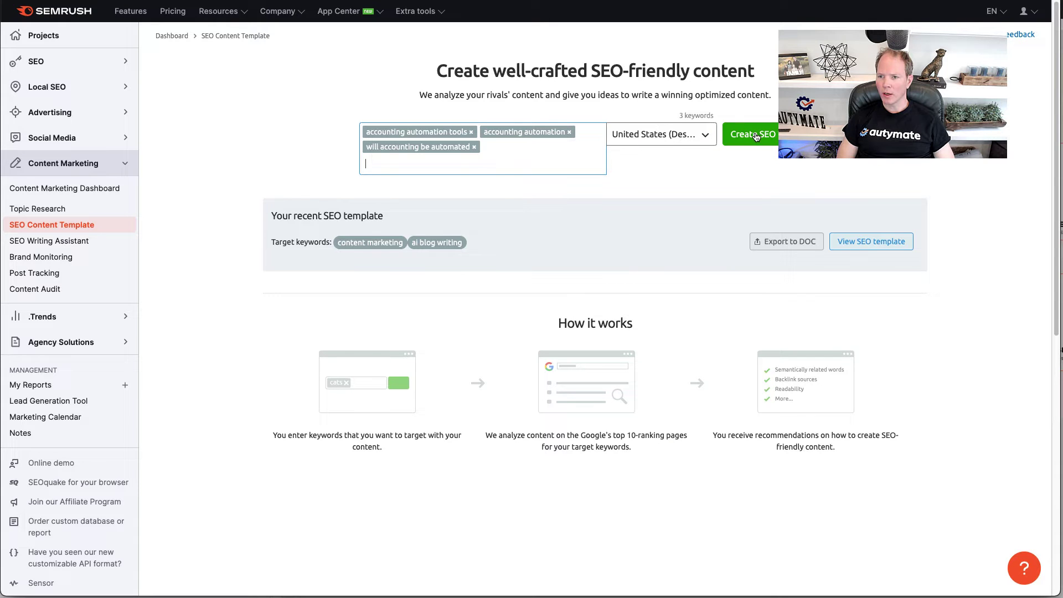
pyautogui.click(756, 137)
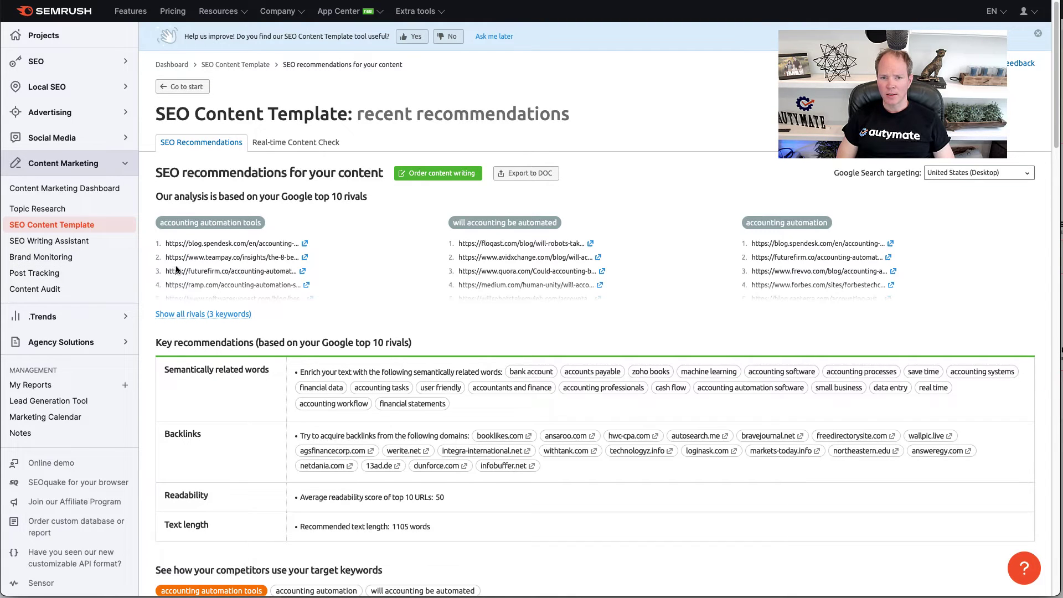
pyautogui.click(207, 314)
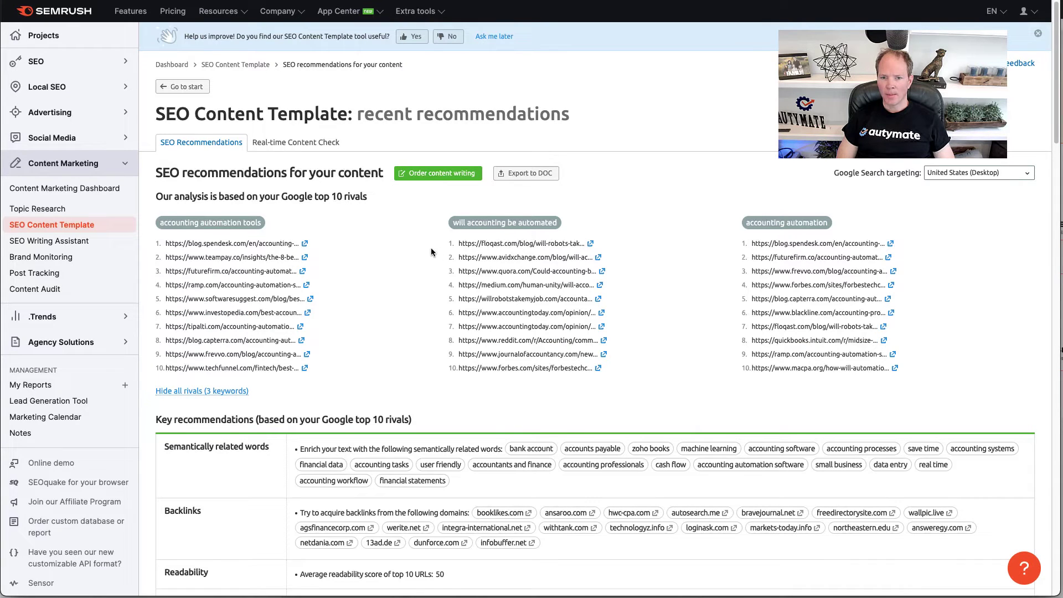
pyautogui.scroll(-2, 426, 273)
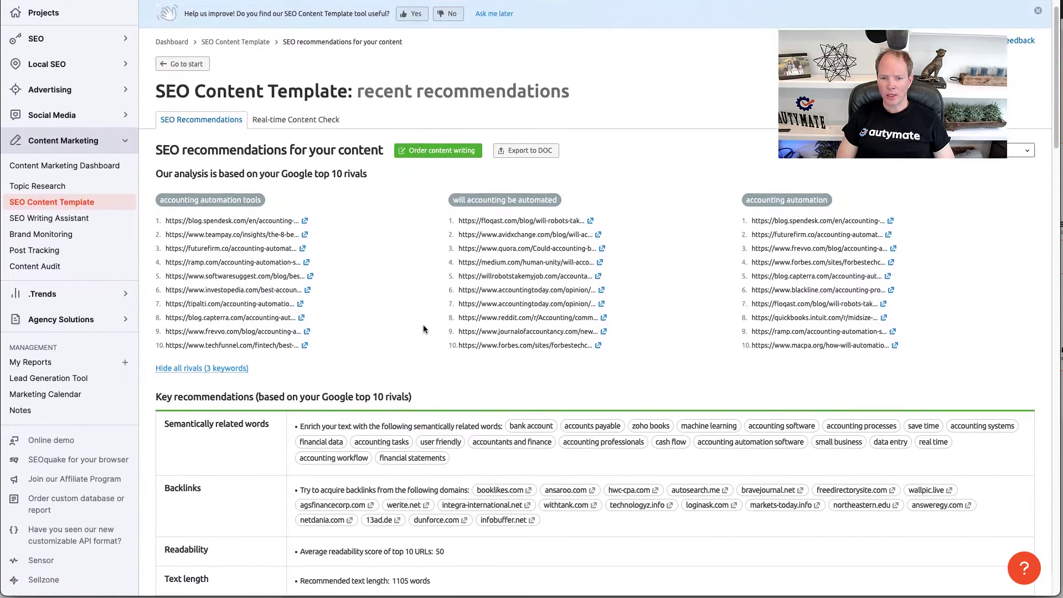
pyautogui.scroll(-5, 430, 352)
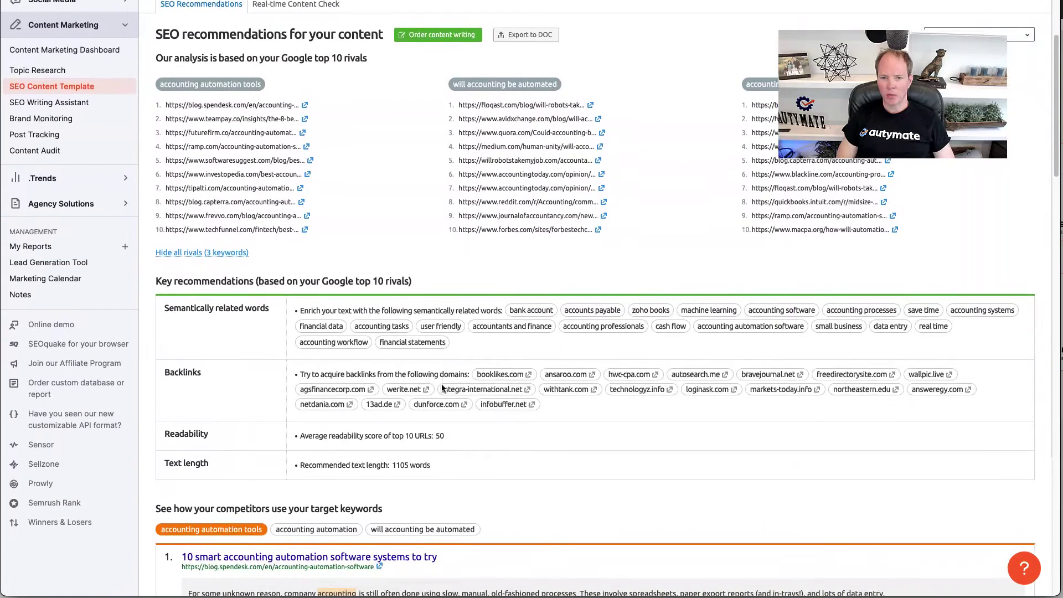
pyautogui.scroll(-1, 412, 366)
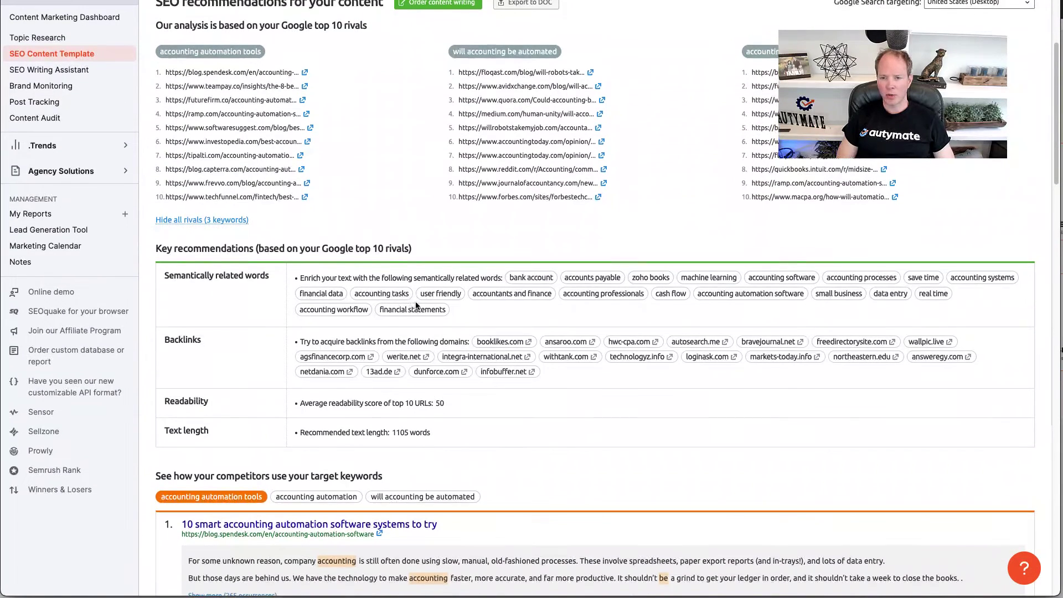
pyautogui.scroll(-2, 398, 308)
pyautogui.scroll(-3, 332, 316)
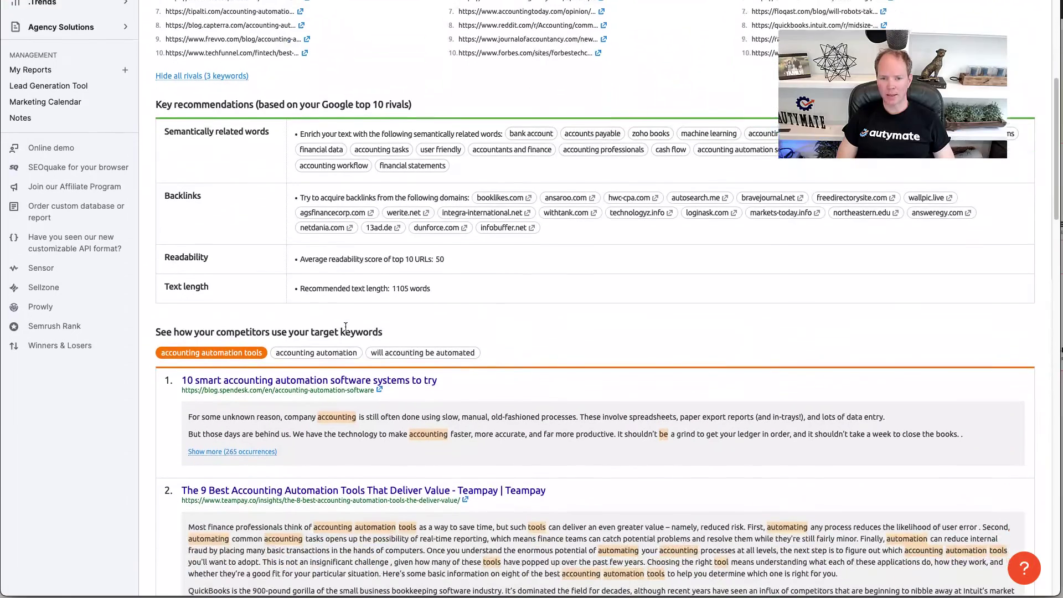
pyautogui.scroll(-3, 350, 329)
pyautogui.scroll(-20, 349, 328)
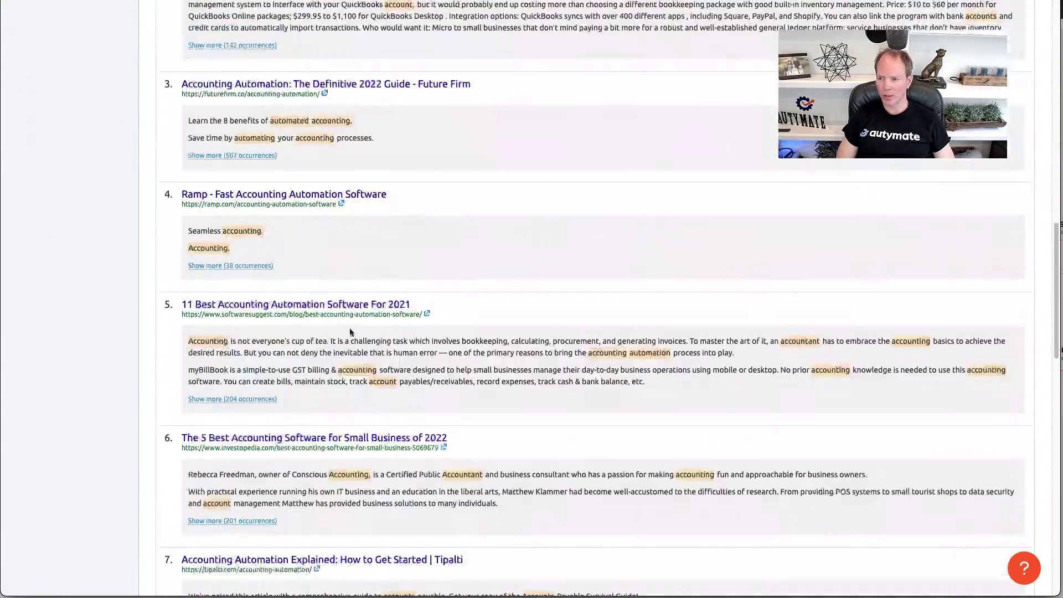
pyautogui.scroll(2, 349, 322)
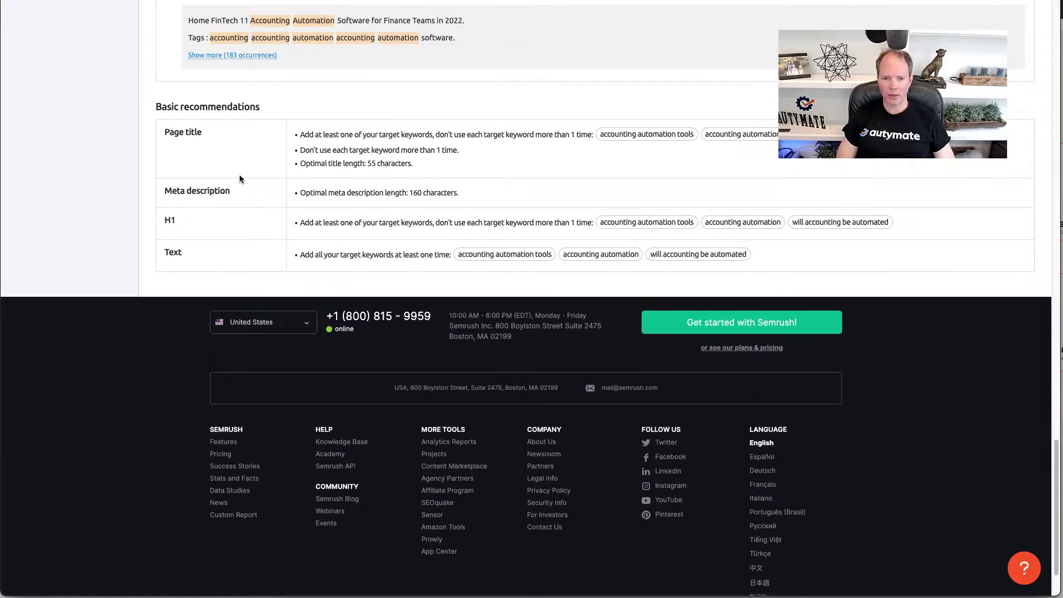
pyautogui.scroll(20, 239, 174)
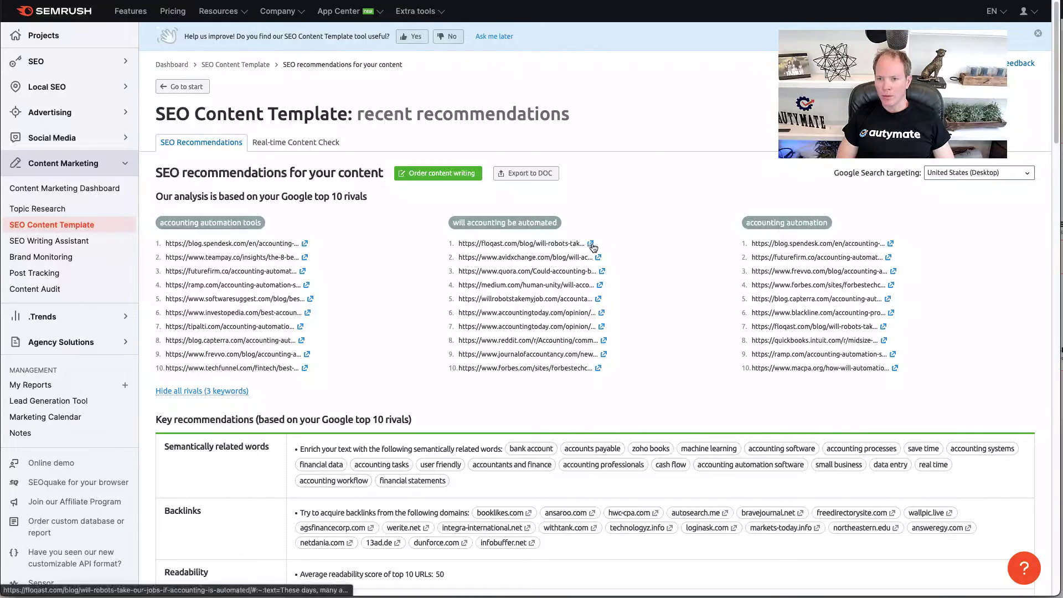
pyautogui.click(590, 244)
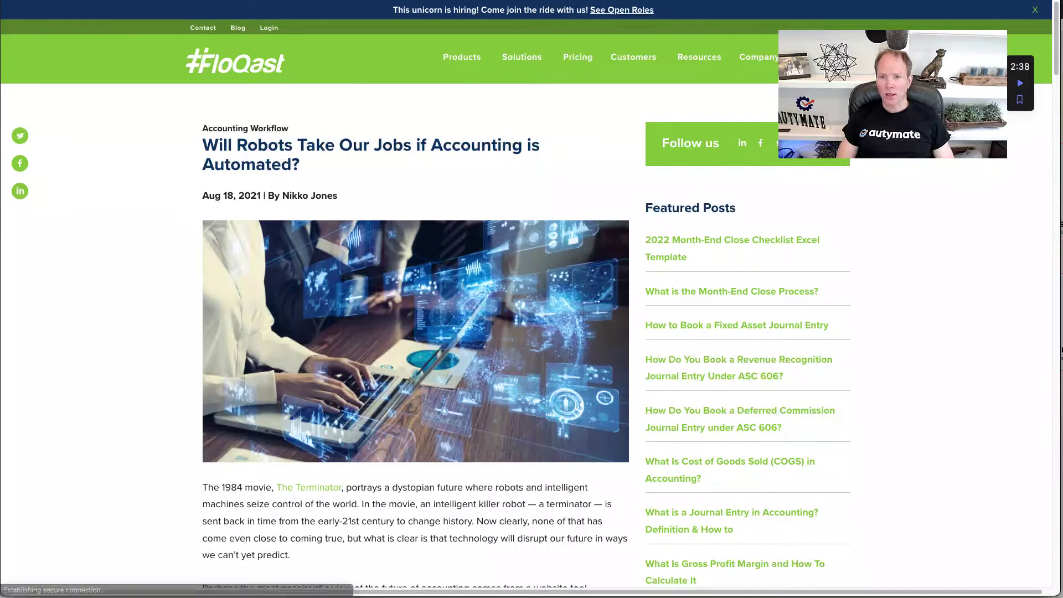
pyautogui.hotkey('ctrl', 'w')
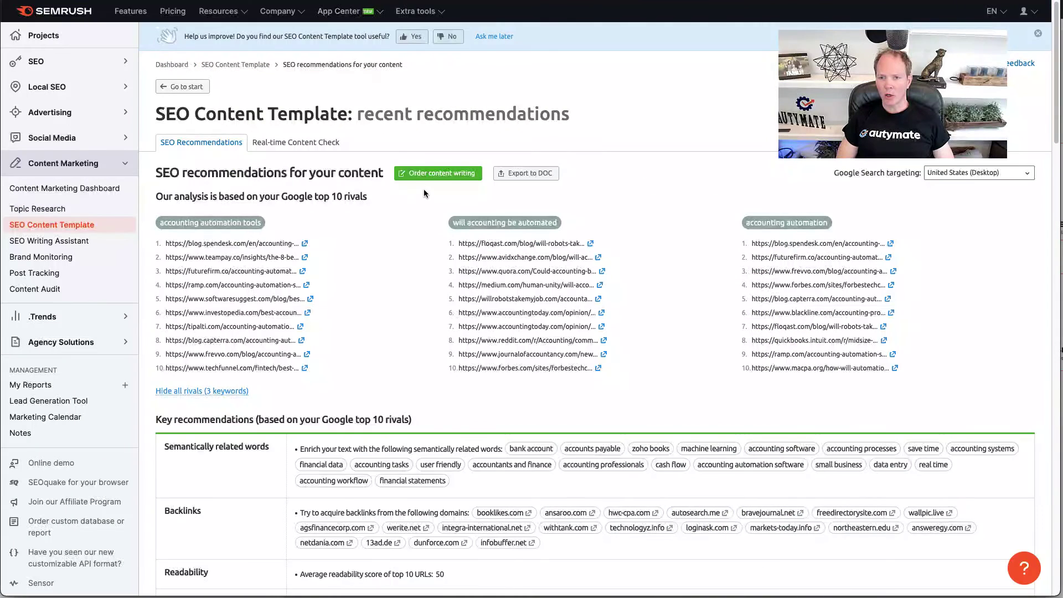
# Import the FloQast article's text from its web address into Real-time Content Check.
pyautogui.click(315, 147)
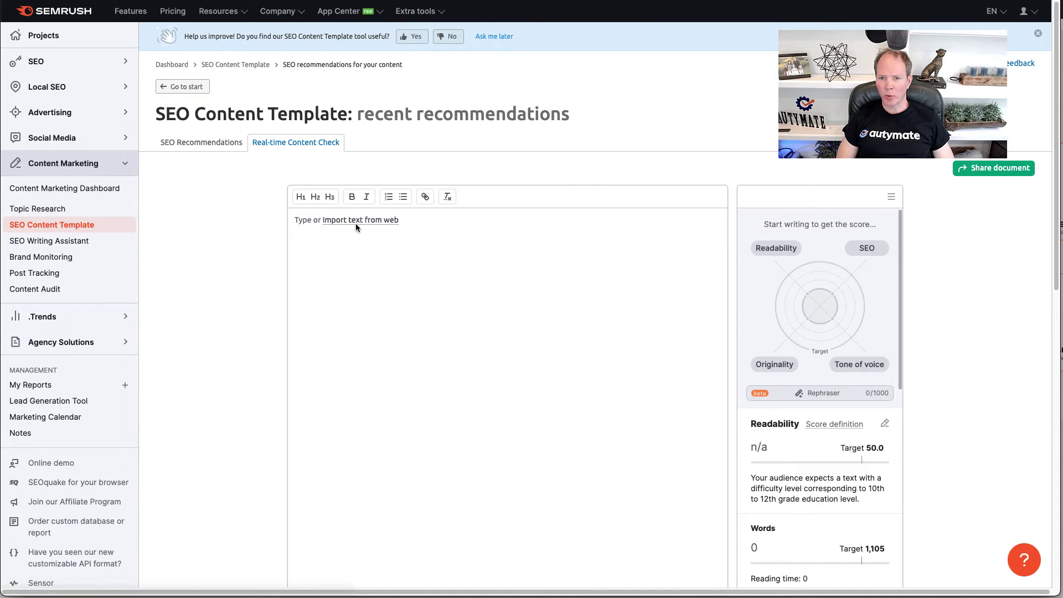
pyautogui.click(355, 224)
pyautogui.hotkey('ctrl', 'v')
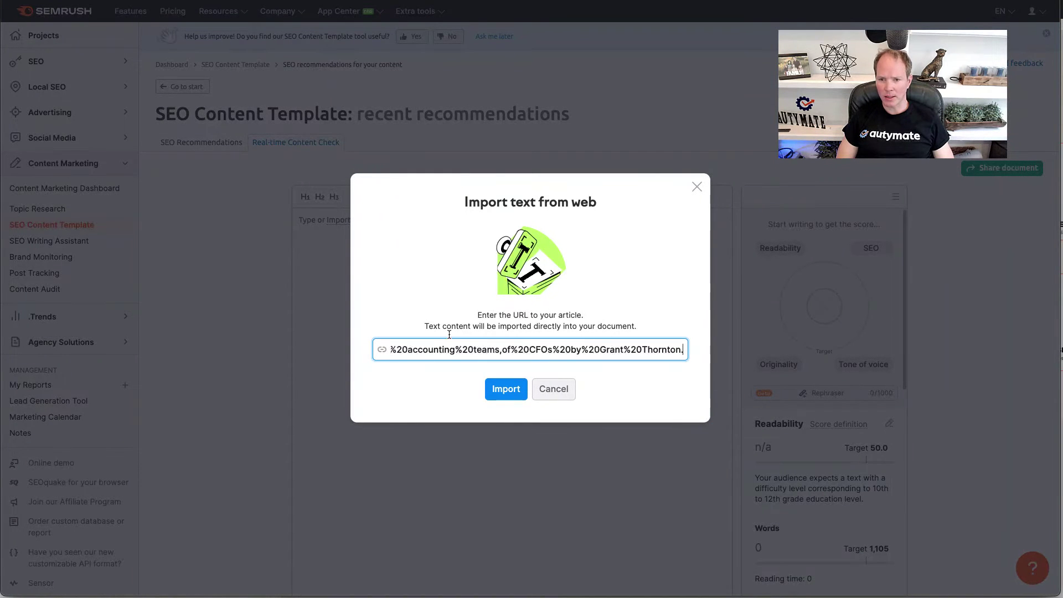
pyautogui.click(521, 393)
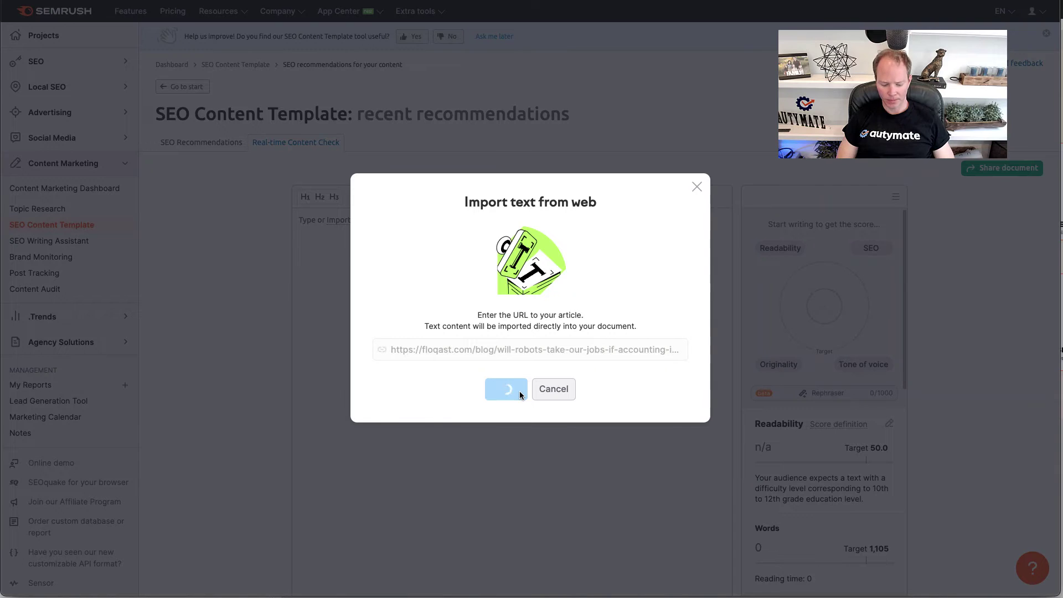
# Scroll through the imported FloQast article and its 47.0 readability and 1,462-word scores.
pyautogui.scroll(-5, 449, 287)
pyautogui.scroll(-1, 473, 317)
pyautogui.scroll(-1, 803, 387)
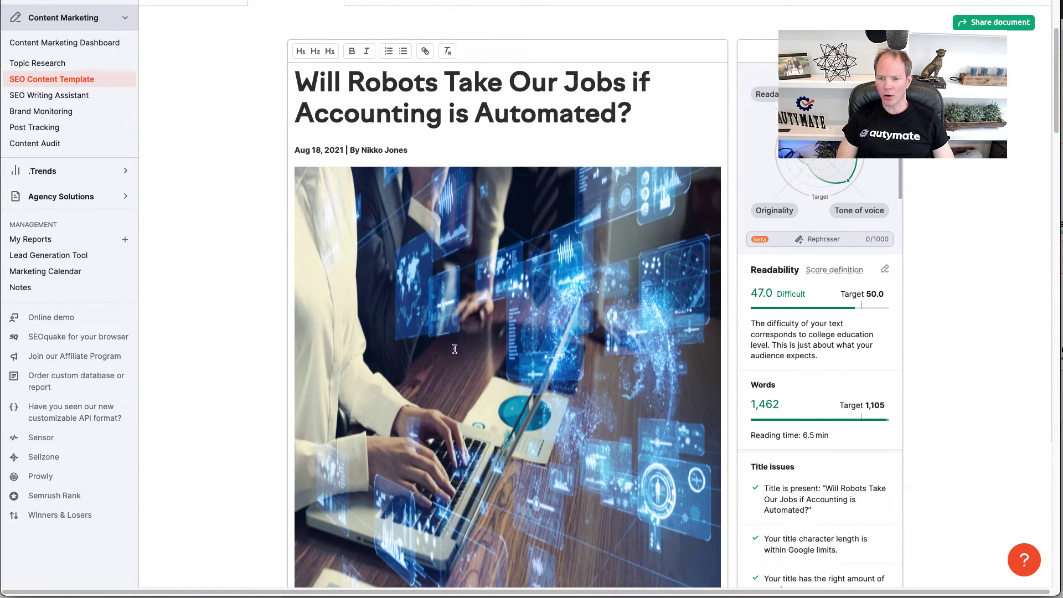
pyautogui.scroll(-10, 453, 343)
pyautogui.scroll(-1, 430, 356)
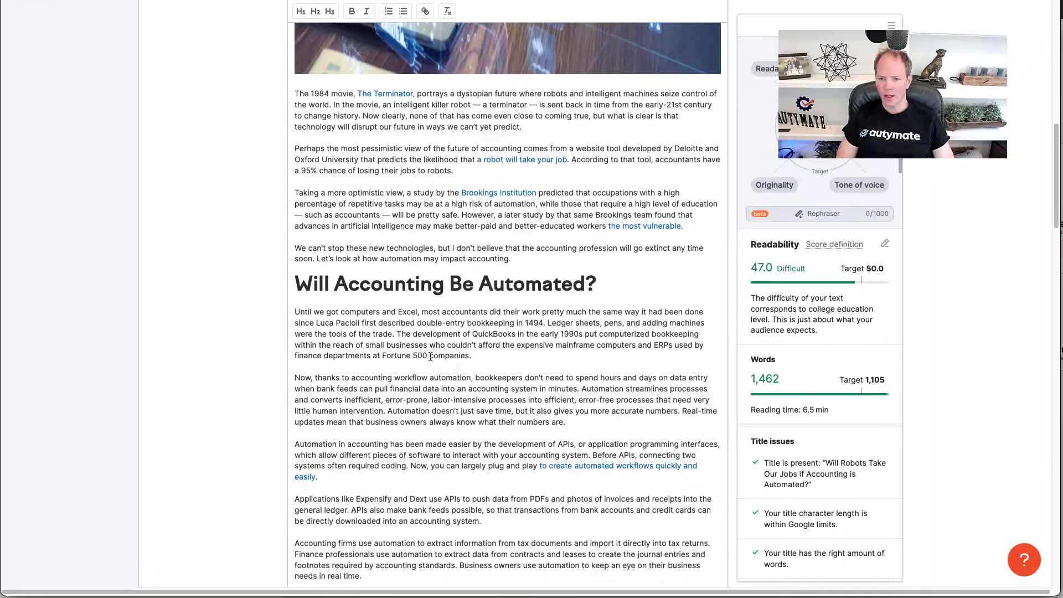
pyautogui.scroll(-2, 430, 356)
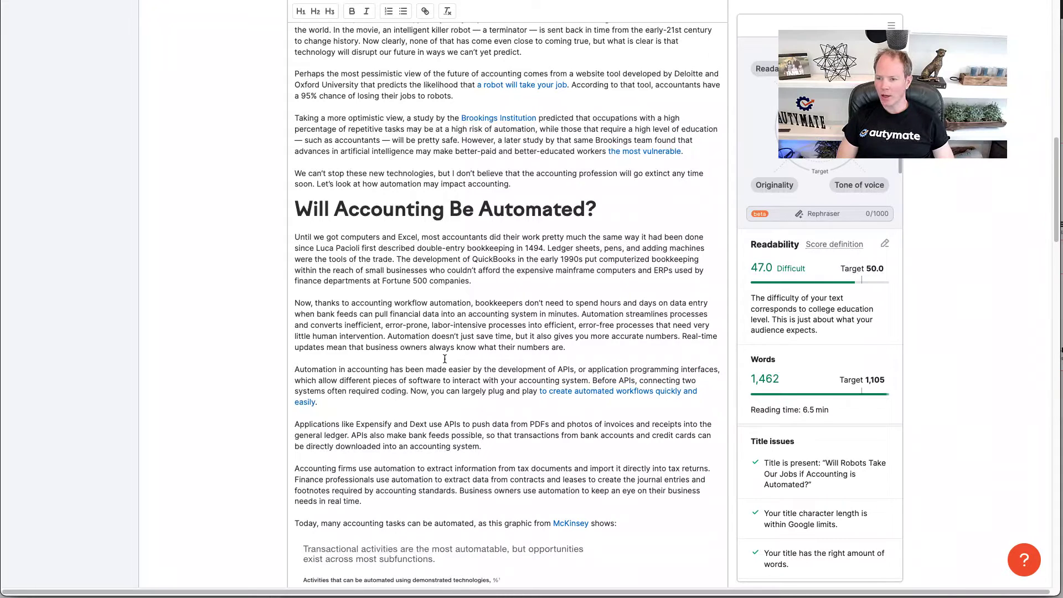
pyautogui.scroll(1, 445, 359)
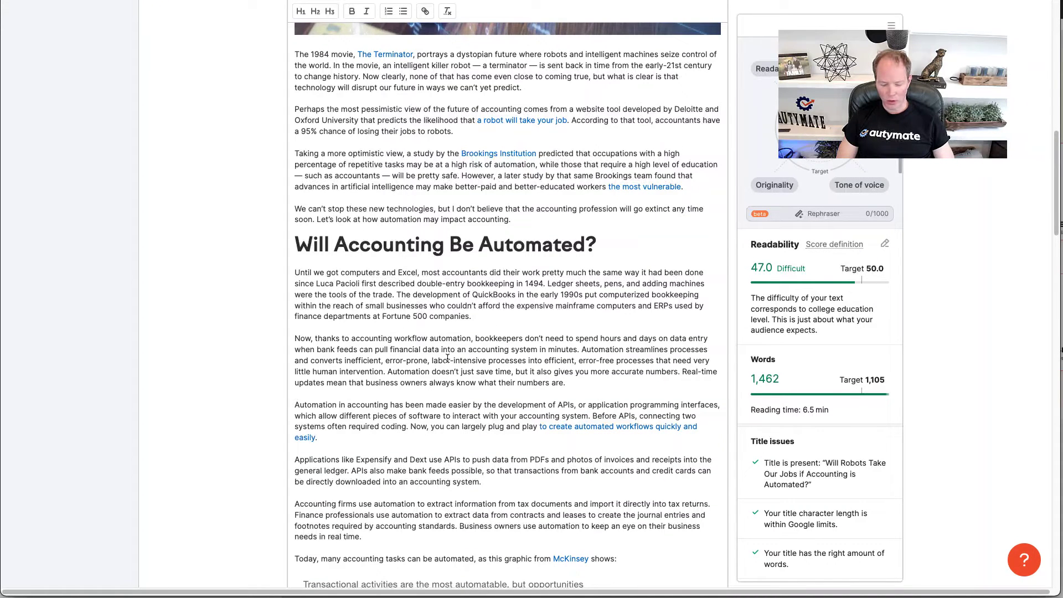
pyautogui.scroll(15, 448, 359)
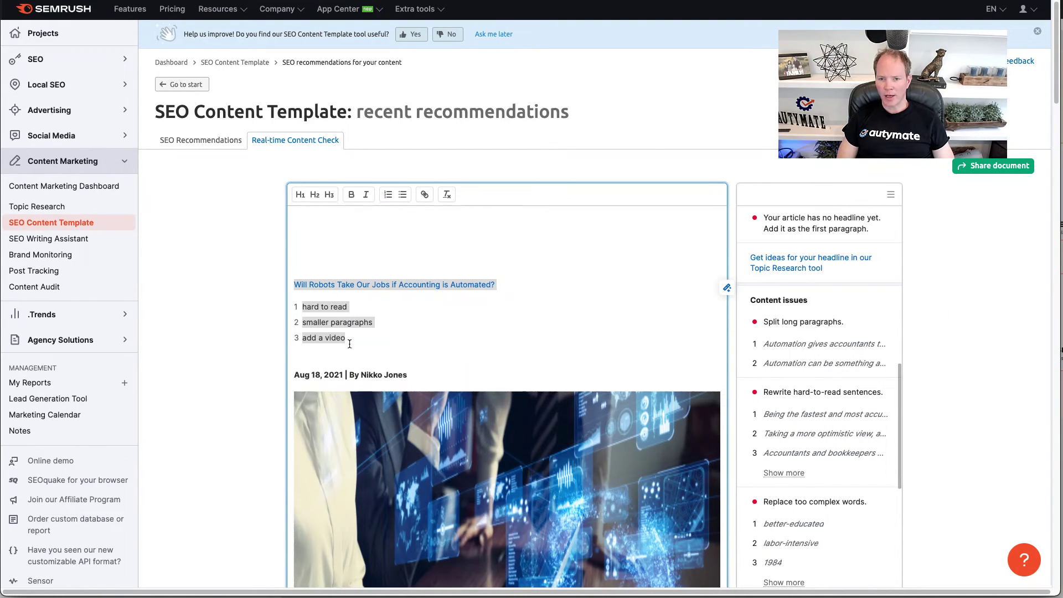
# Export the checked article to Google Docs, signing in with the Google account.
pyautogui.click(996, 166)
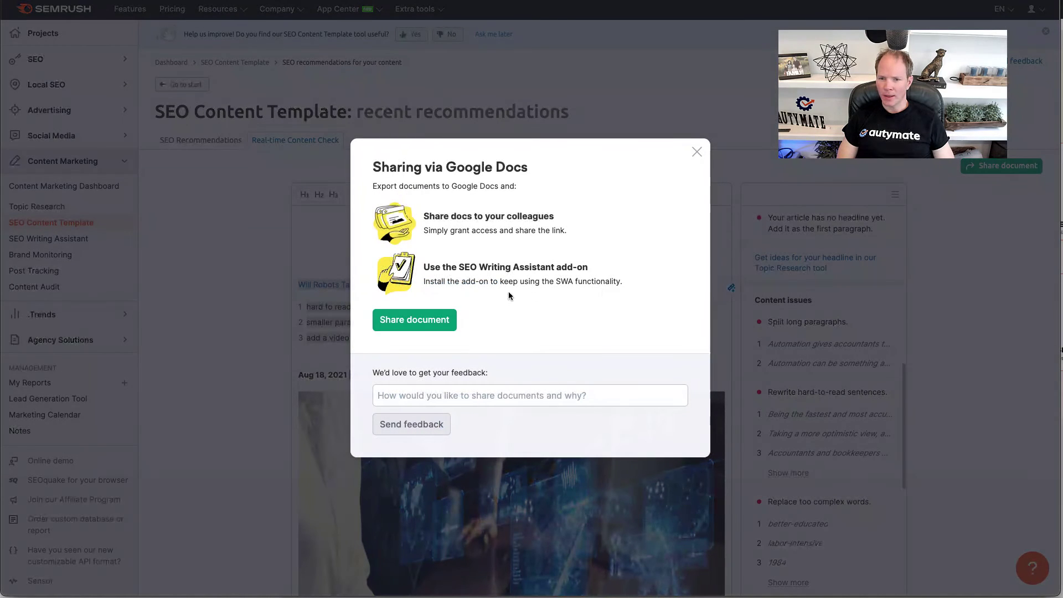
pyautogui.click(417, 319)
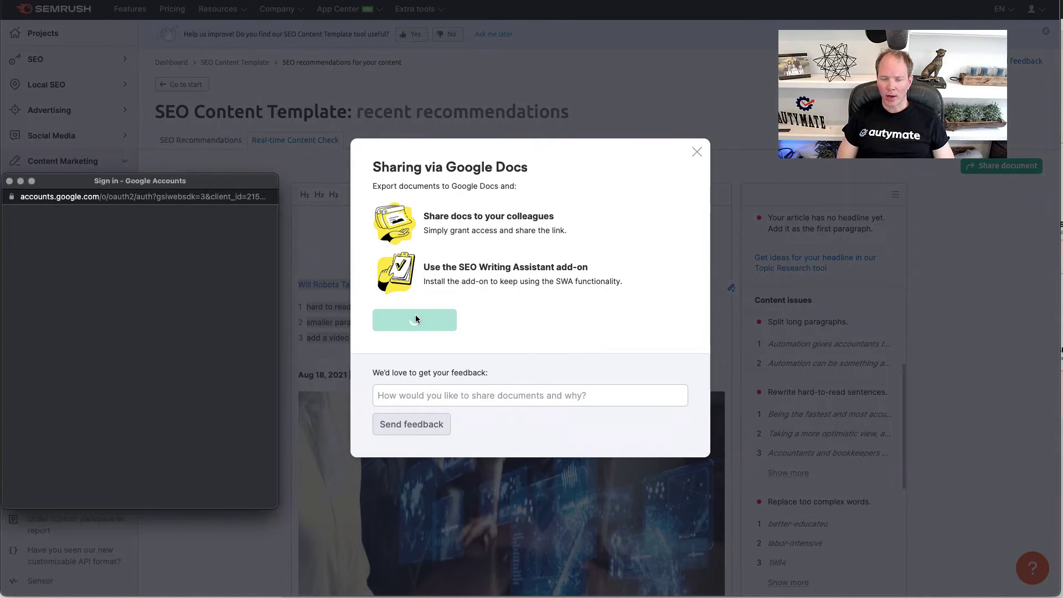
pyautogui.click(115, 324)
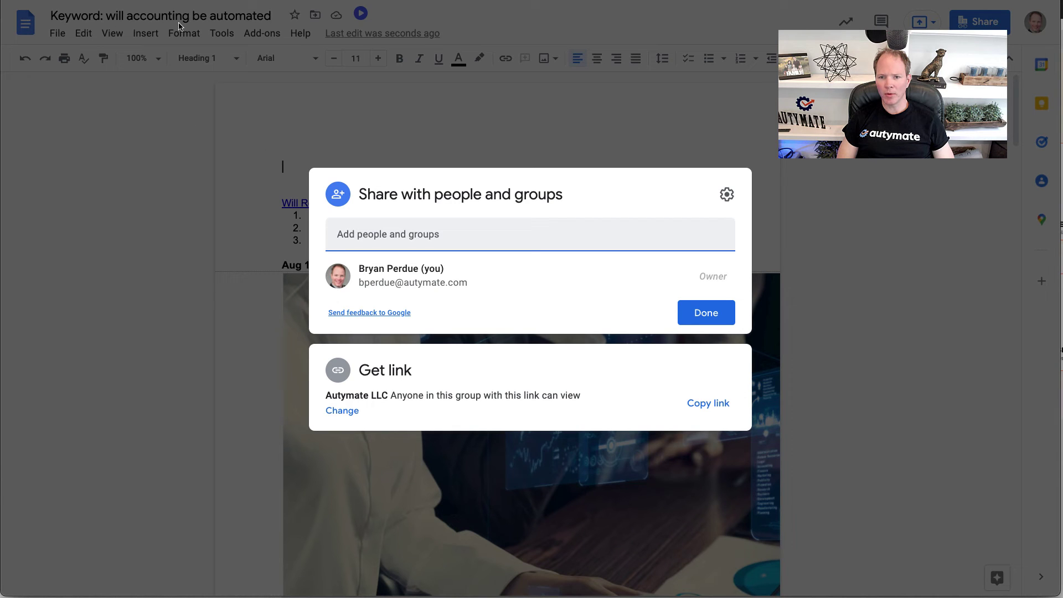
# Copy the share link of the 'Keyword: will accounting be automated' Google Doc.
pyautogui.click(699, 408)
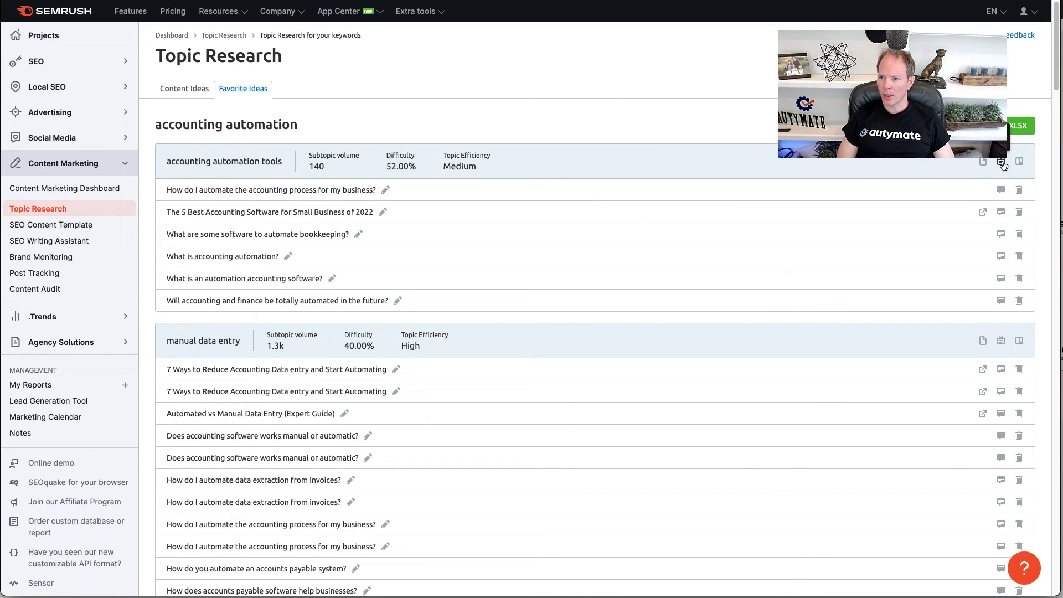
# Start an 'accounting automation tools' activity in the AMT for QBO App Store launch campaign, dated Apr 14, 2022.
pyautogui.click(1002, 162)
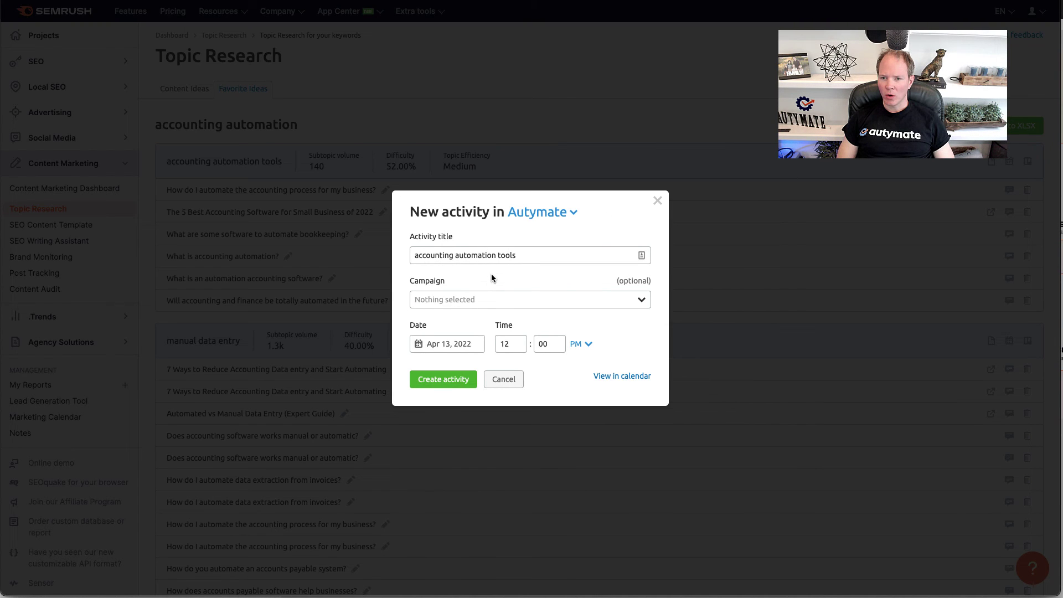
pyautogui.click(483, 312)
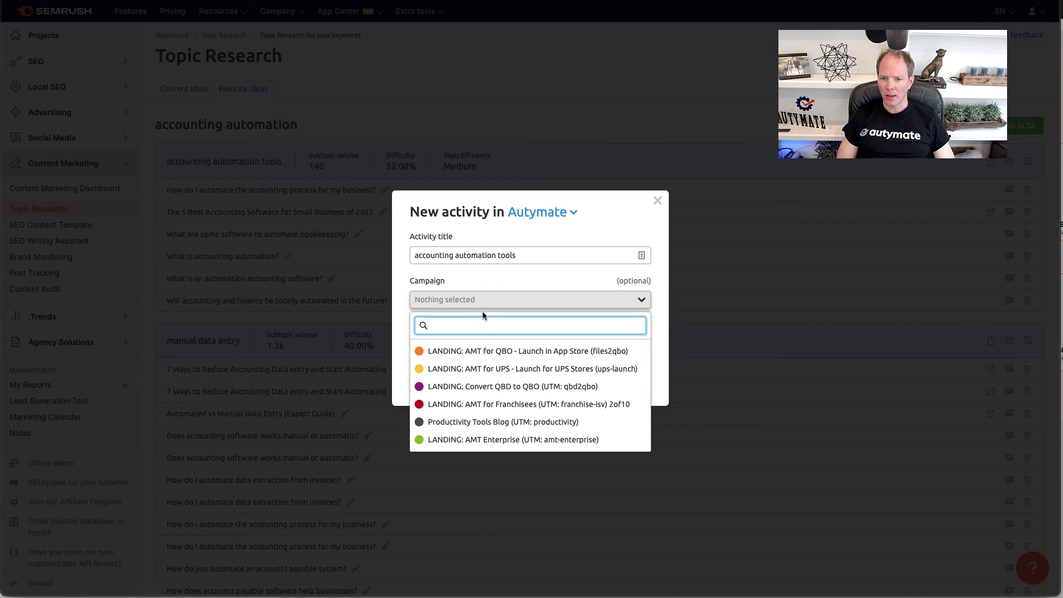
pyautogui.click(494, 345)
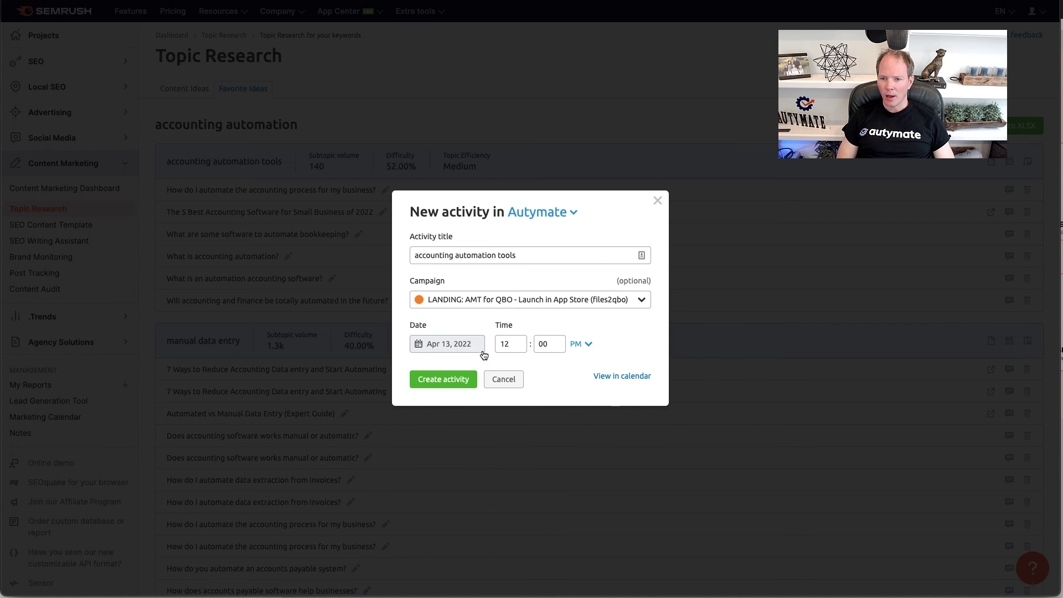
pyautogui.click(477, 346)
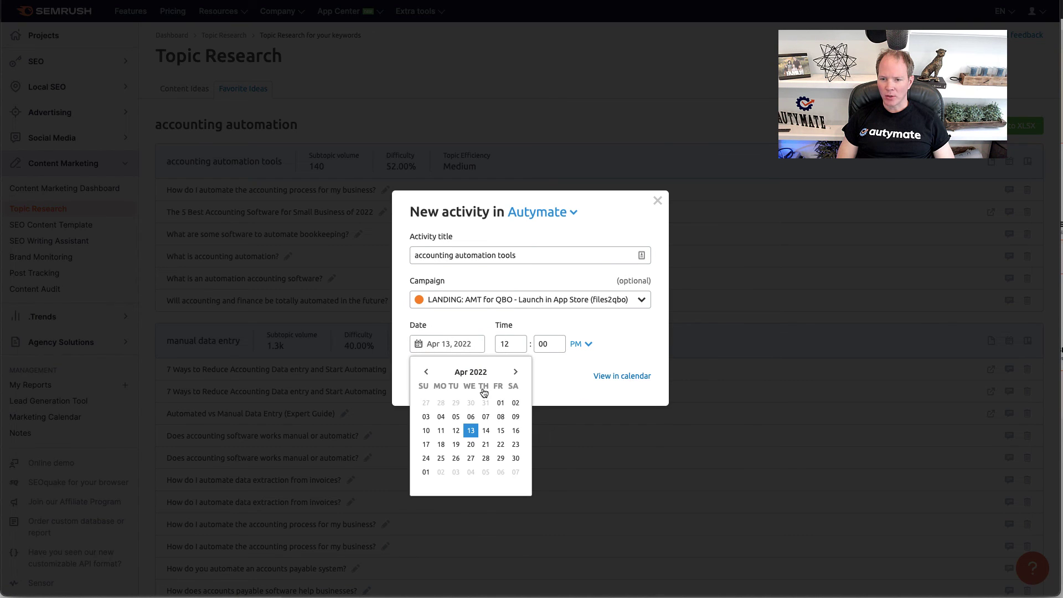
pyautogui.click(486, 431)
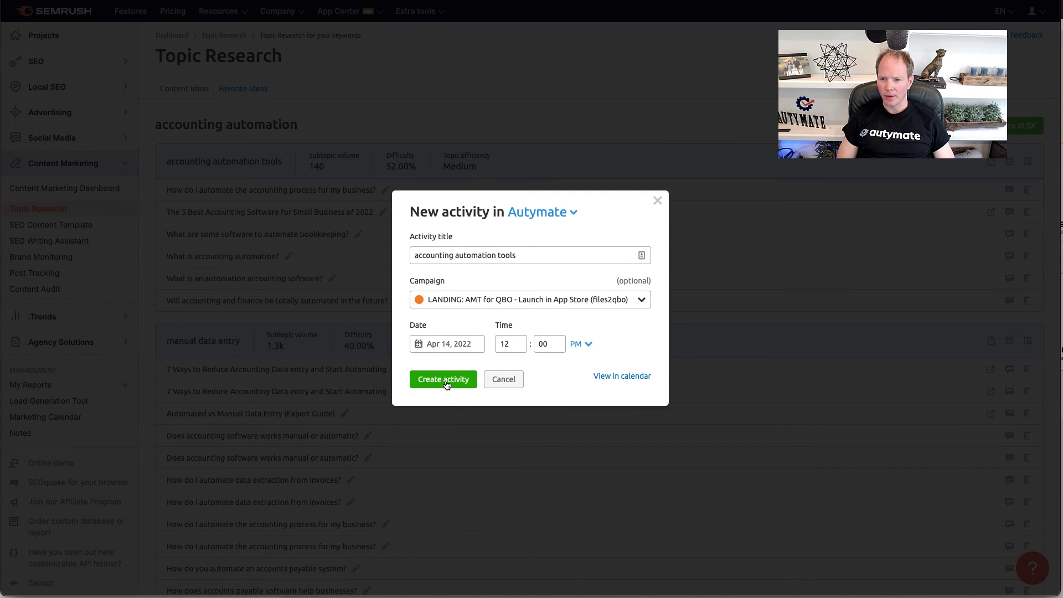
# View the new activity in the calendar, paste the three target keywords into its description, then cancel the edit.
pyautogui.click(600, 376)
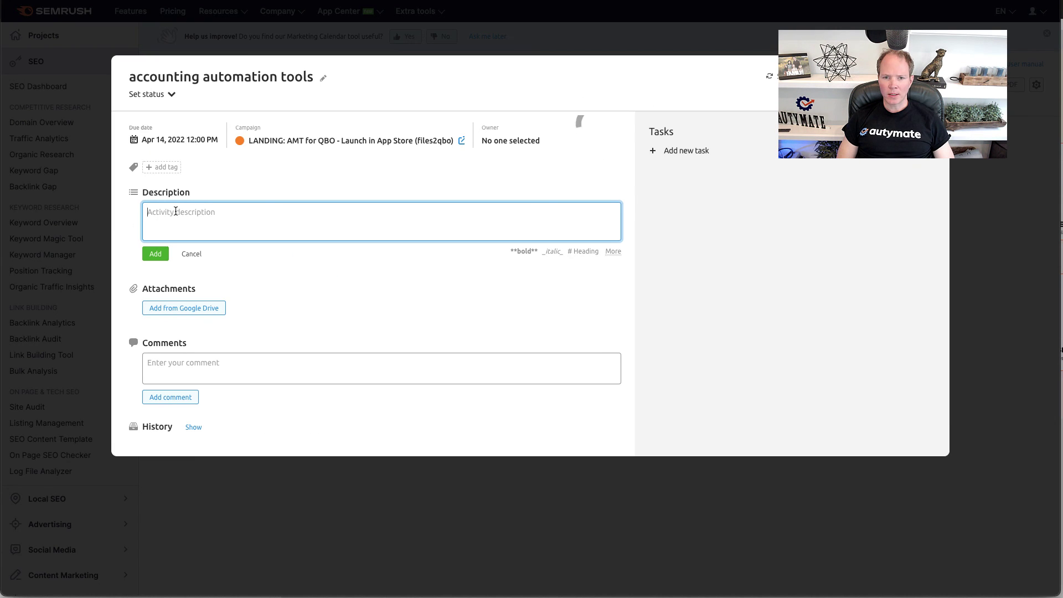
pyautogui.hotkey('ctrl', 'v')
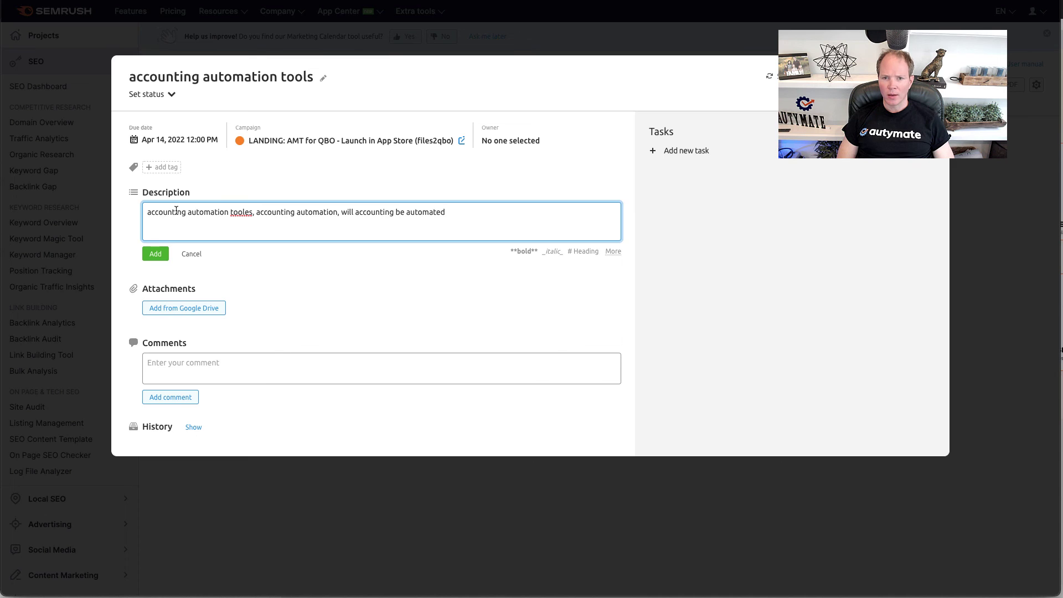
pyautogui.press('Escape')
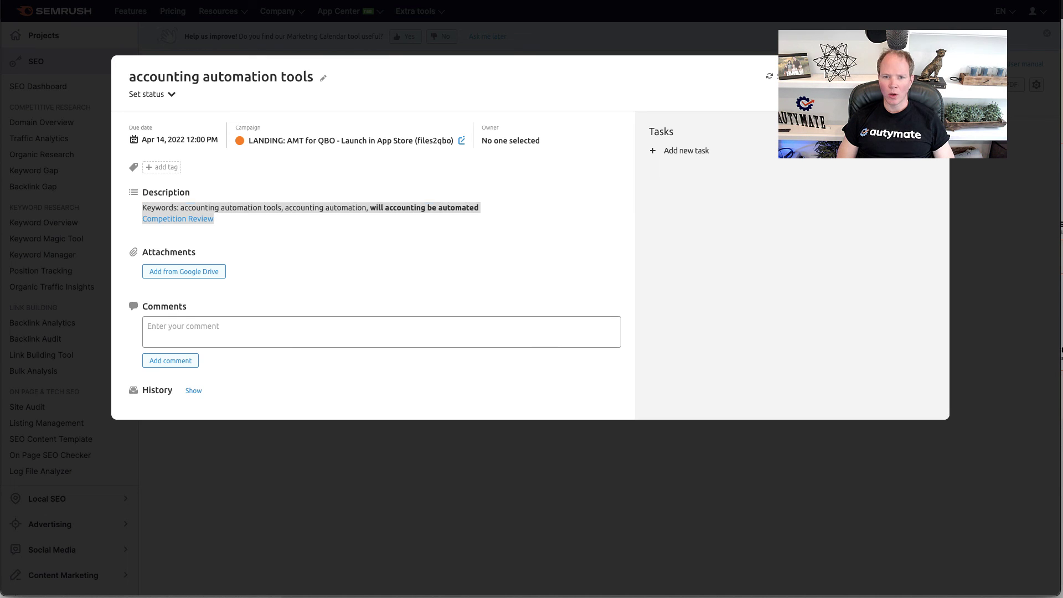